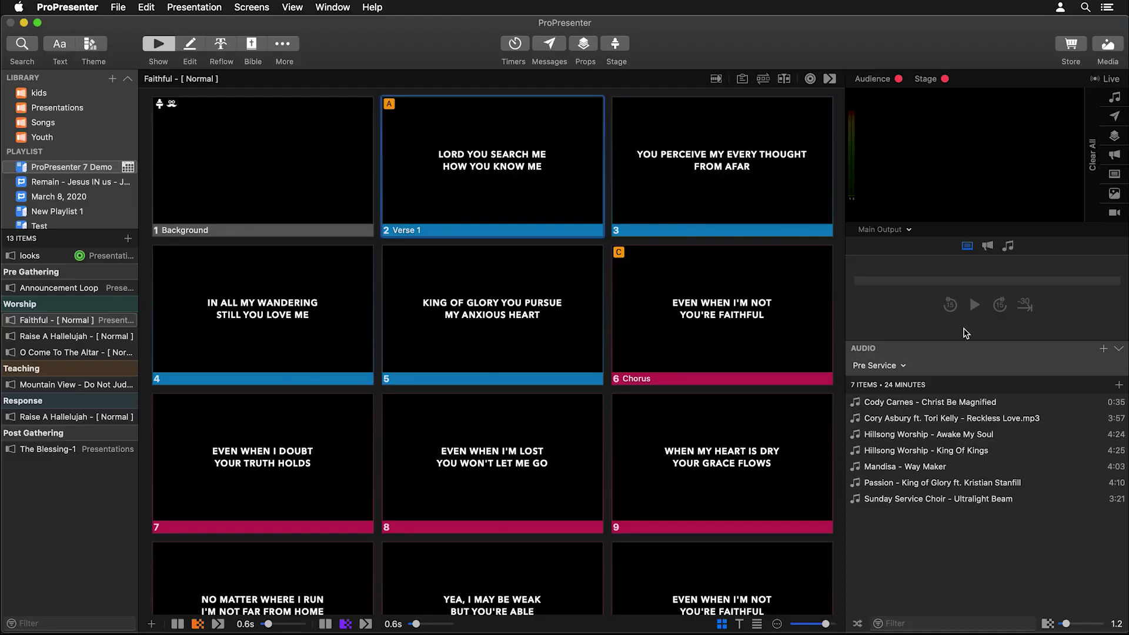
# - Drag the splitter above AUDIO down to make the Audience/Stage preview area taller
pyautogui.moveTo(956, 340); pyautogui.dragTo(956, 511)
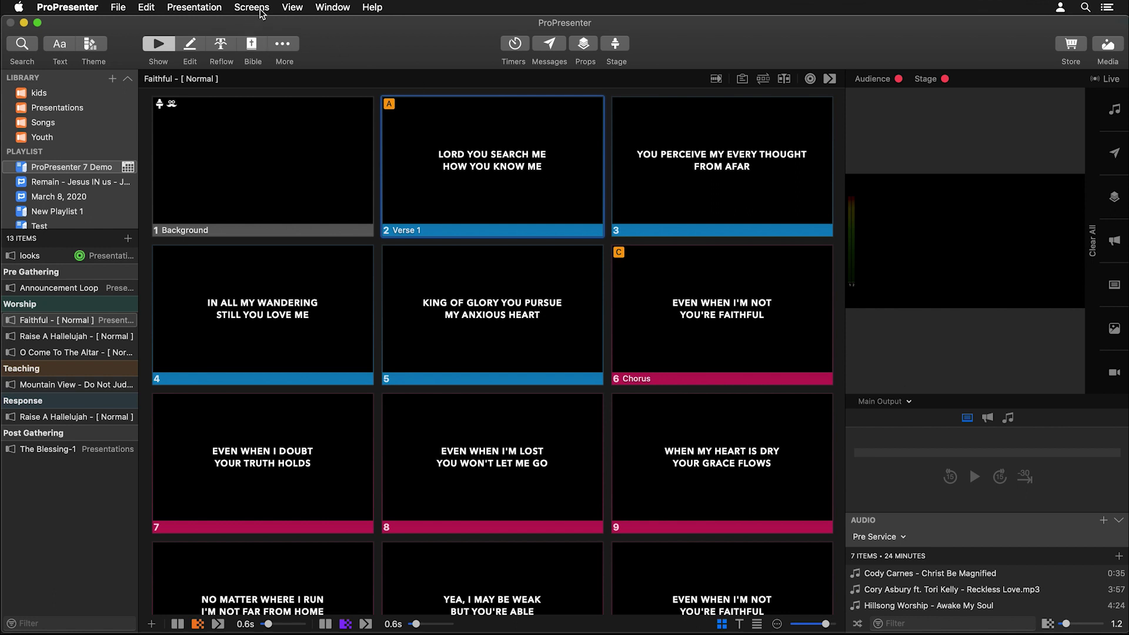
pyautogui.click(260, 9)
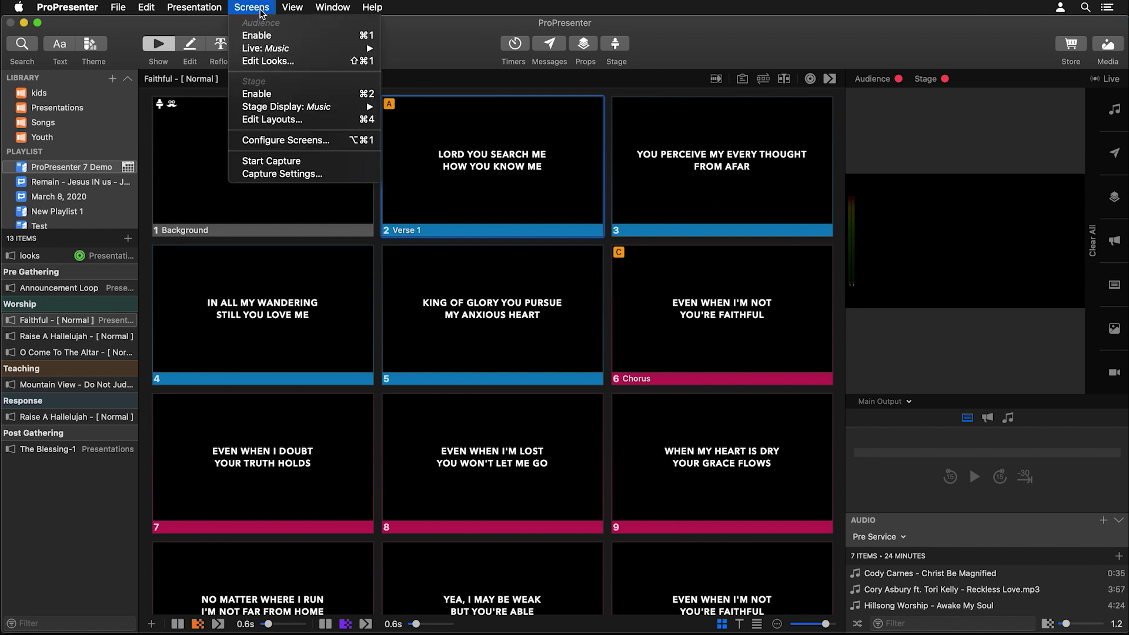
# - In Configure Screens, add a stage screen using a new custom-size placeholder output named op
pyautogui.click(287, 140)
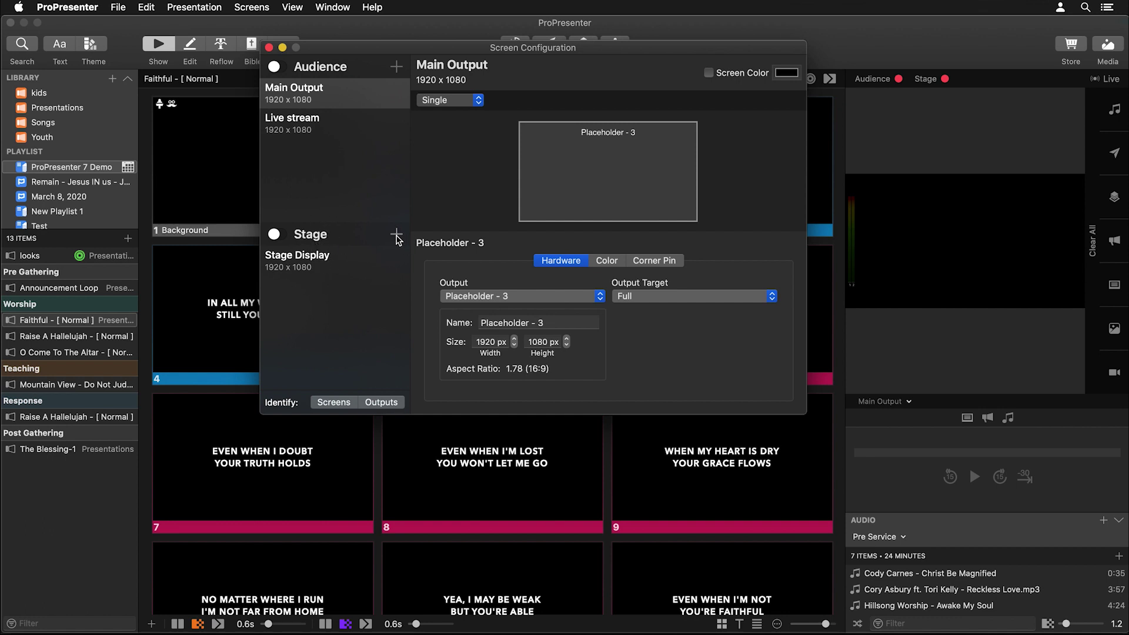
pyautogui.click(397, 235)
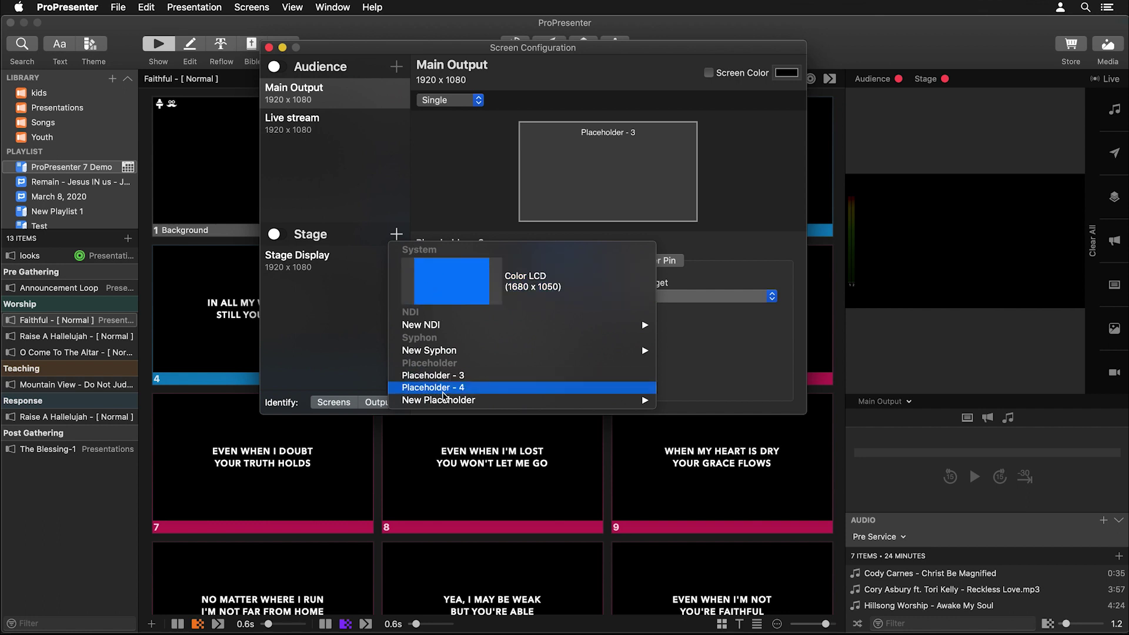
pyautogui.moveTo(441, 405)
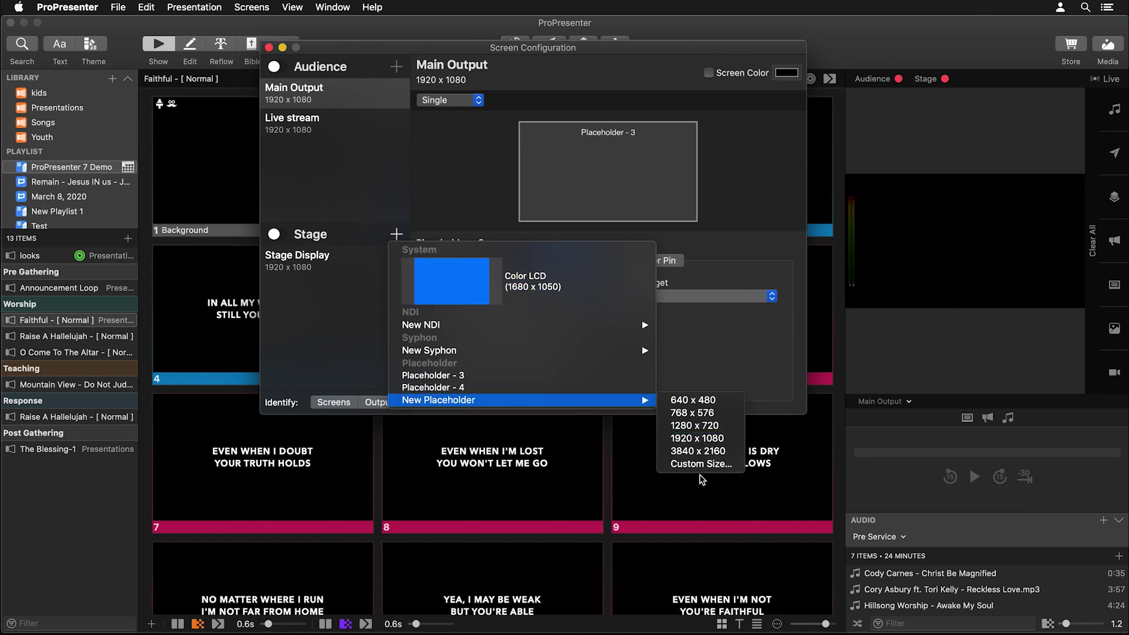
pyautogui.click(705, 466)
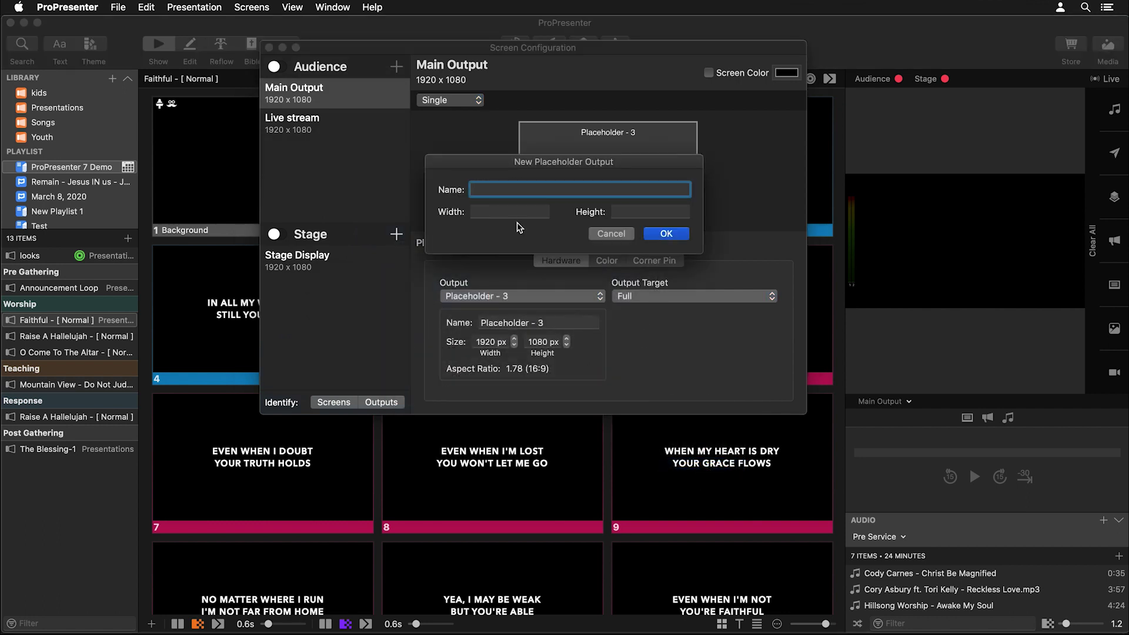
pyautogui.write('op')
# - Set the op placeholder size to 680 x 1080 and create it
pyautogui.click(490, 212)
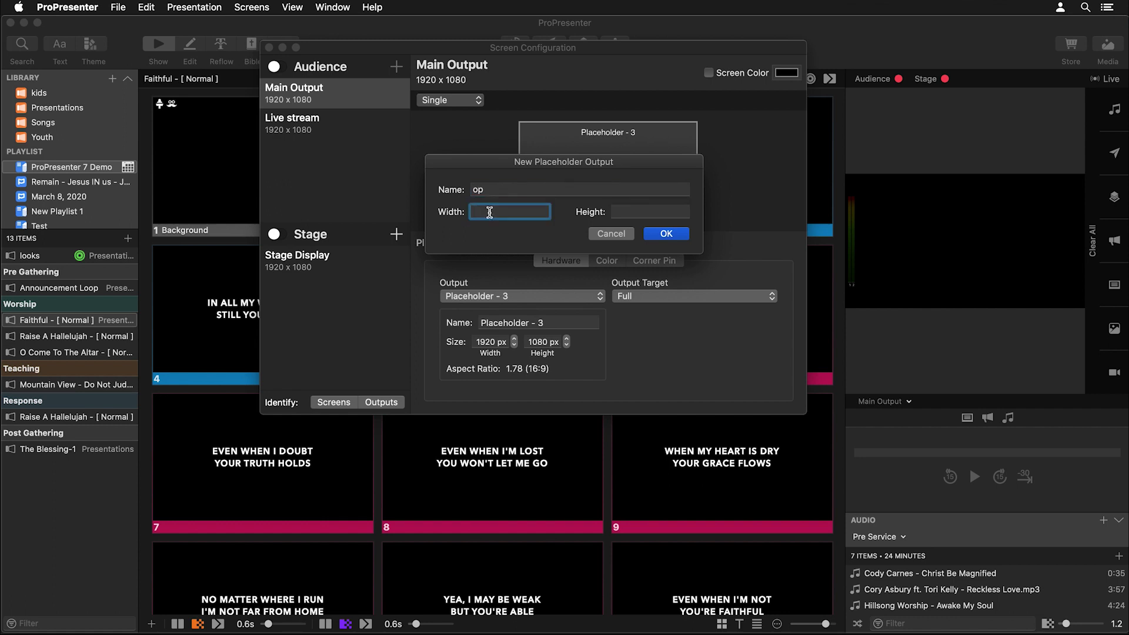
pyautogui.write('640')
pyautogui.press('Tab')
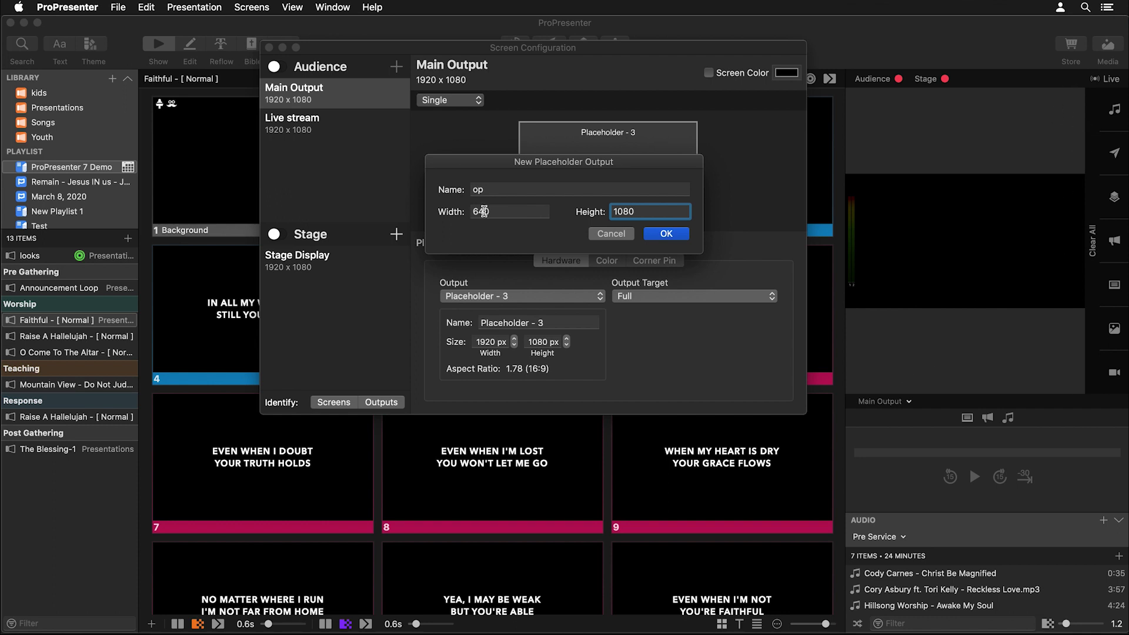
pyautogui.click(499, 213)
pyautogui.press('BackSpace')
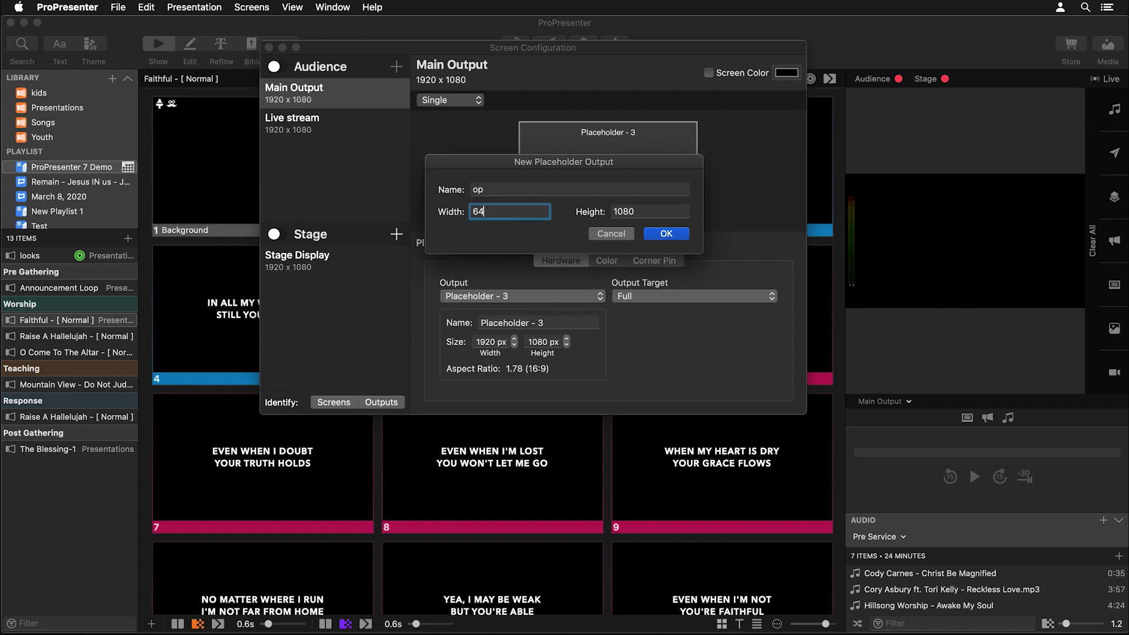
pyautogui.write('80')
pyautogui.click(651, 212)
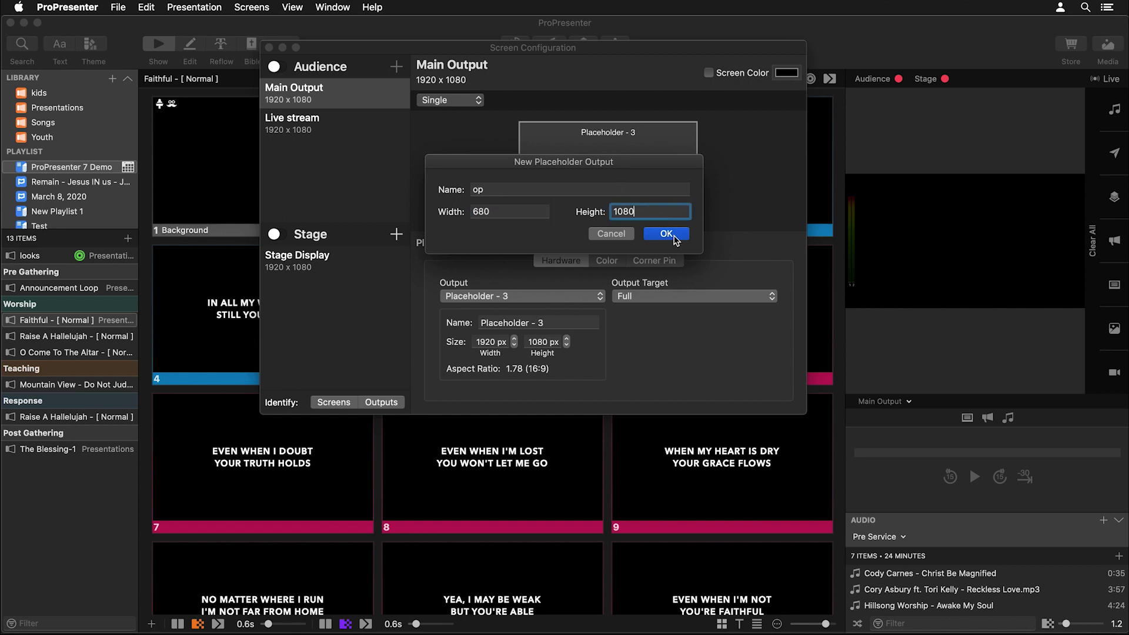
pyautogui.click(675, 235)
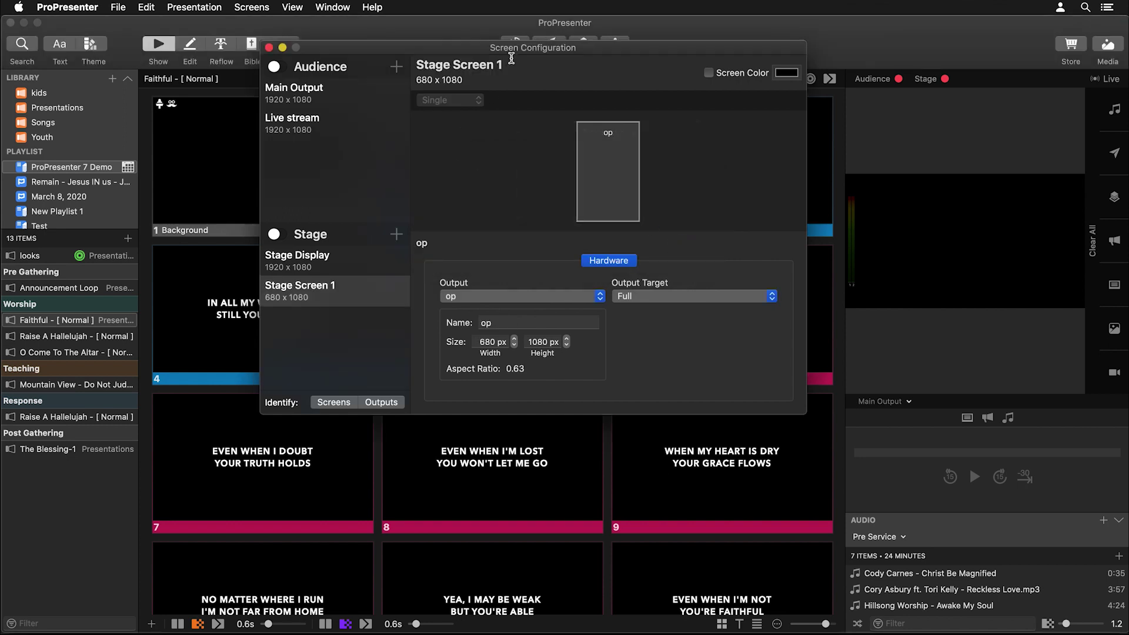
# - Rename the new stage screen to Operator and close the screen configuration window
pyautogui.doubleClick(511, 62)
pyautogui.write('Opera')
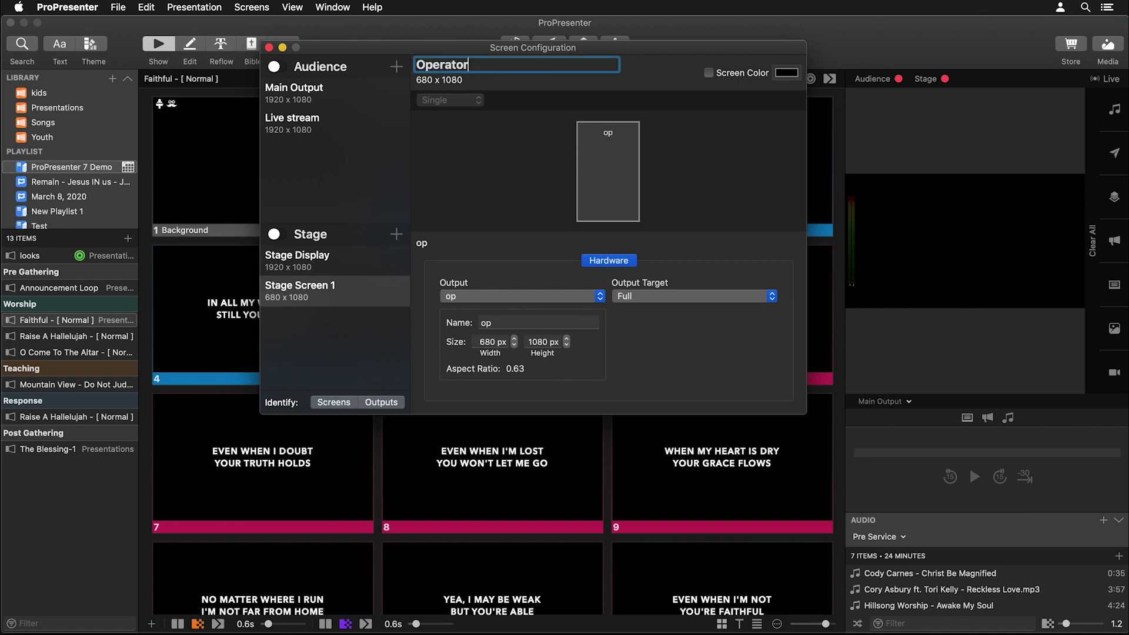
pyautogui.write('tor')
pyautogui.press('Return')
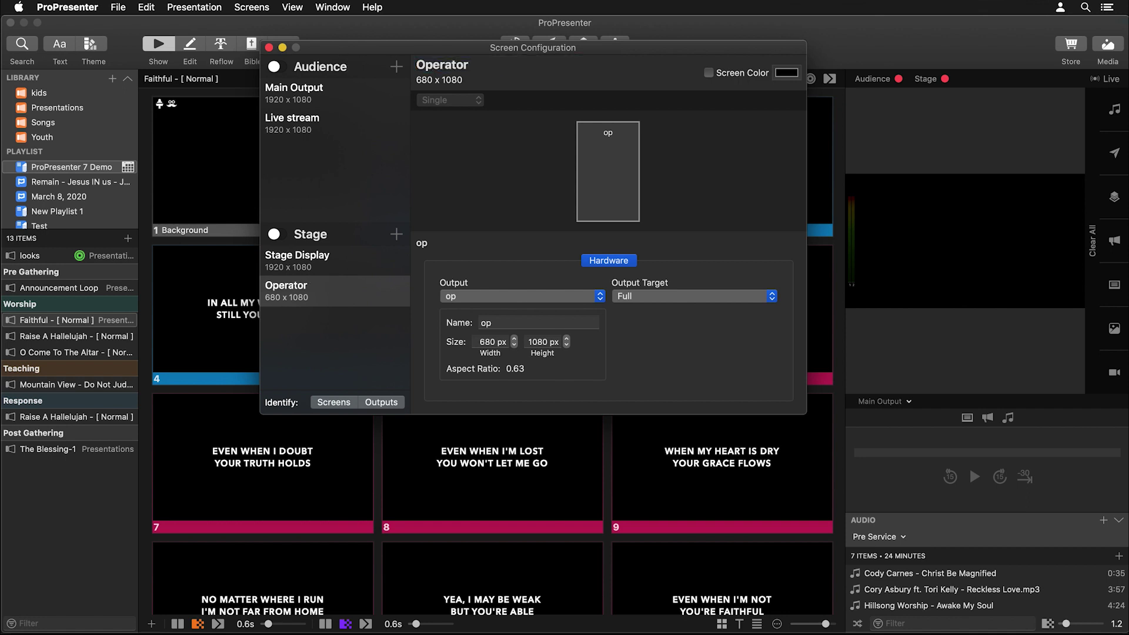
pyautogui.click(269, 48)
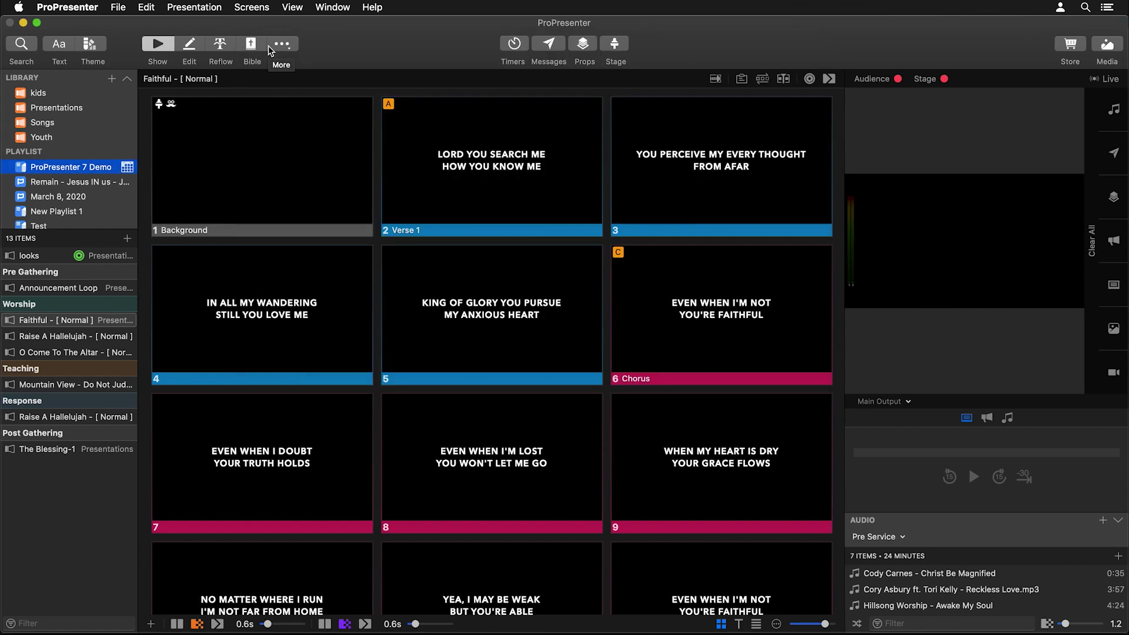
# - Open Edit Layouts in the Stage Editor and add a new Blank Layout
pyautogui.click(251, 8)
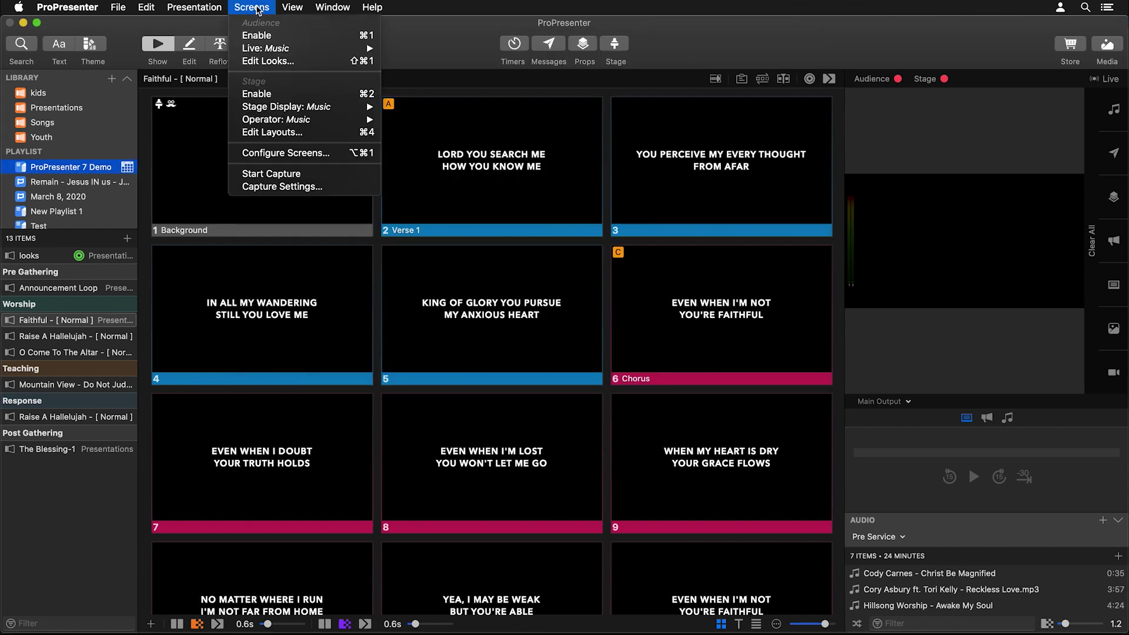
pyautogui.click(279, 133)
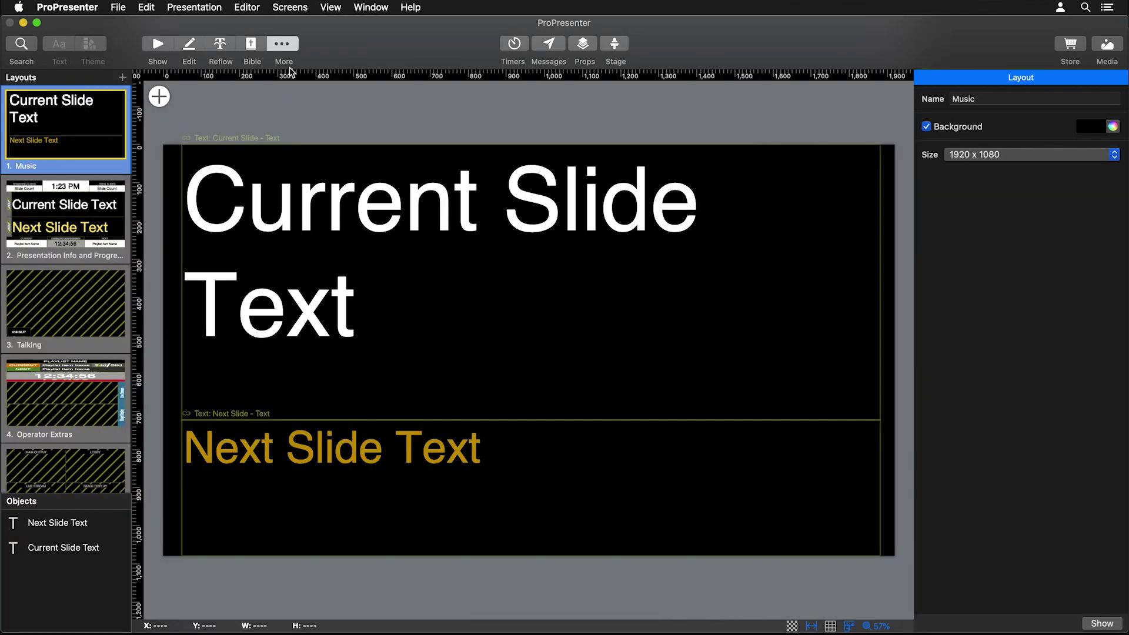
pyautogui.click(294, 48)
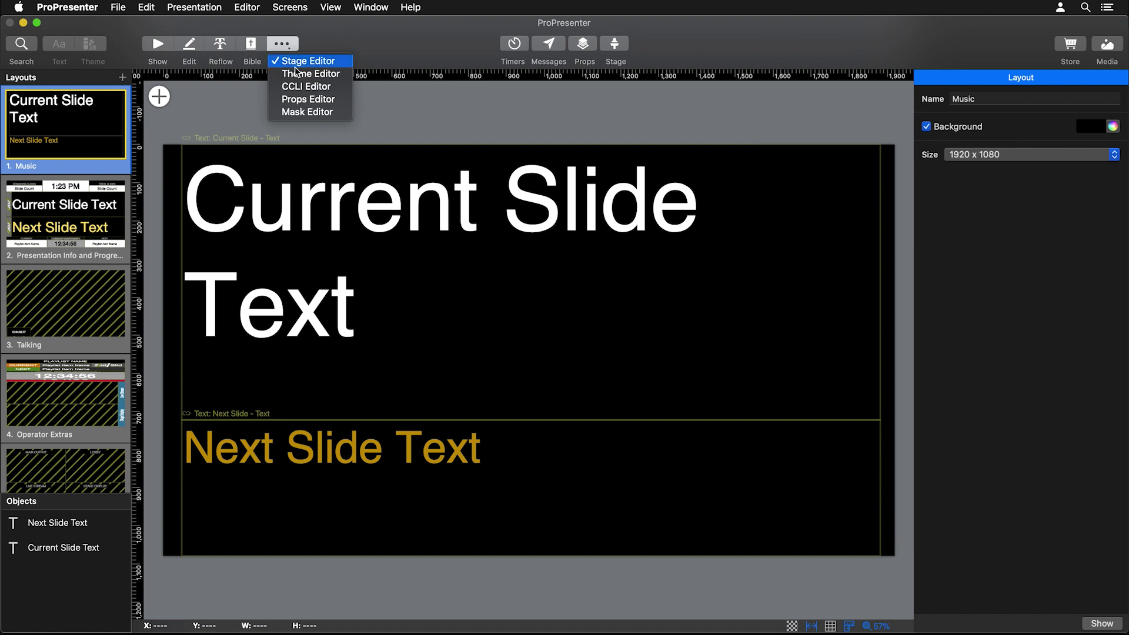
pyautogui.click(369, 36)
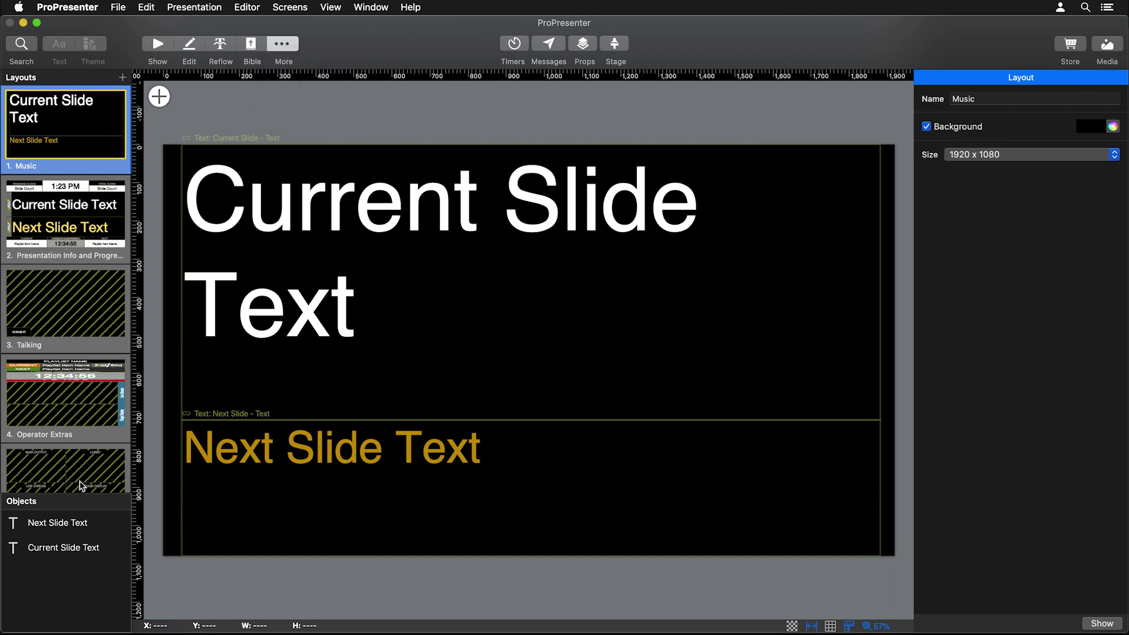
pyautogui.click(122, 78)
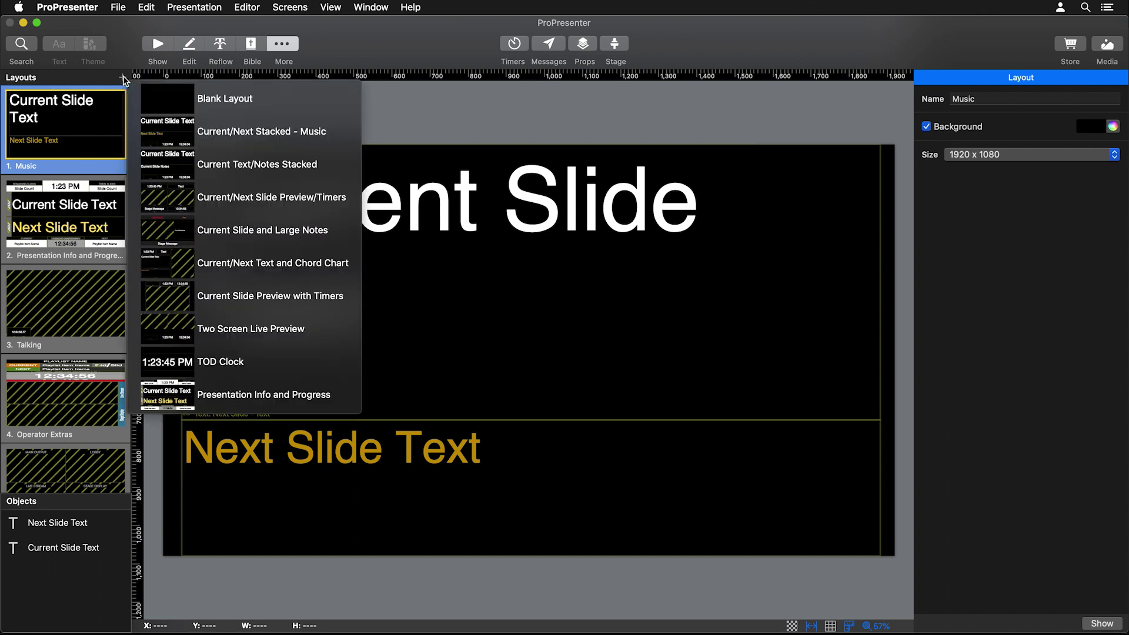
pyautogui.click(256, 102)
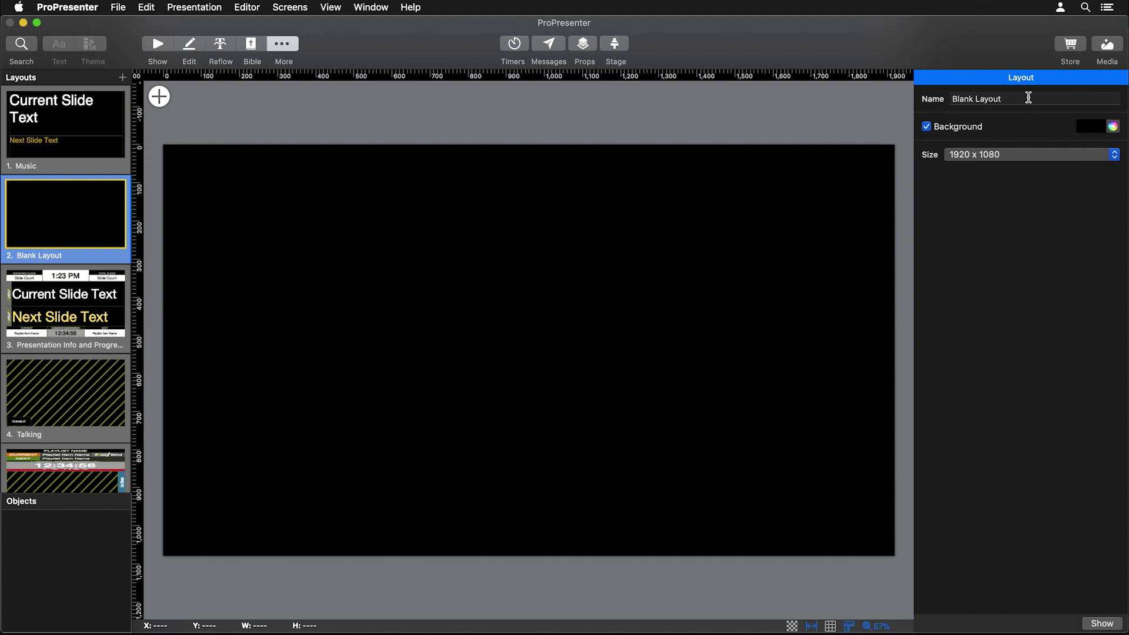
# - Name the new layout Operator and set its size to Operator: 680 x 1080
pyautogui.click(1026, 98)
pyautogui.write('Operator')
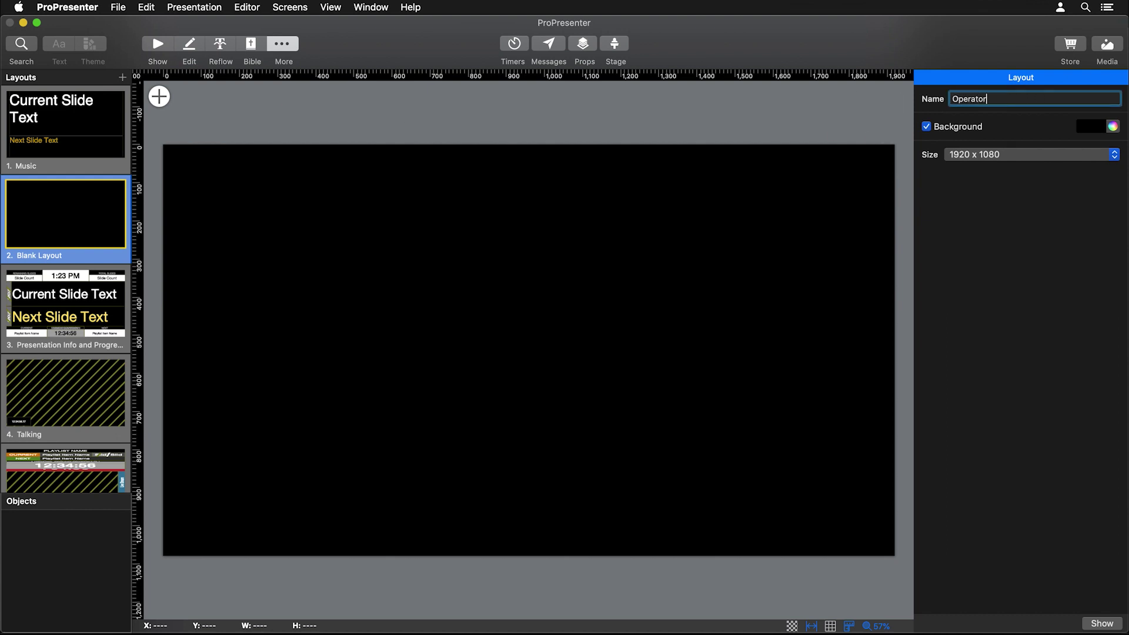
pyautogui.press('Return')
pyautogui.click(1003, 160)
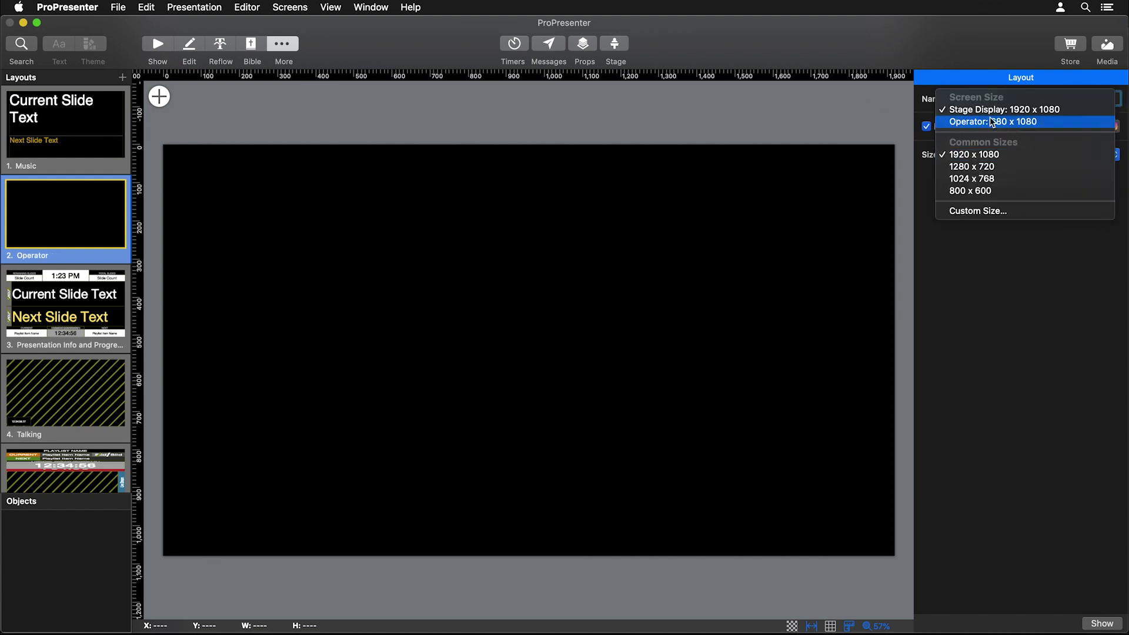
pyautogui.click(1025, 122)
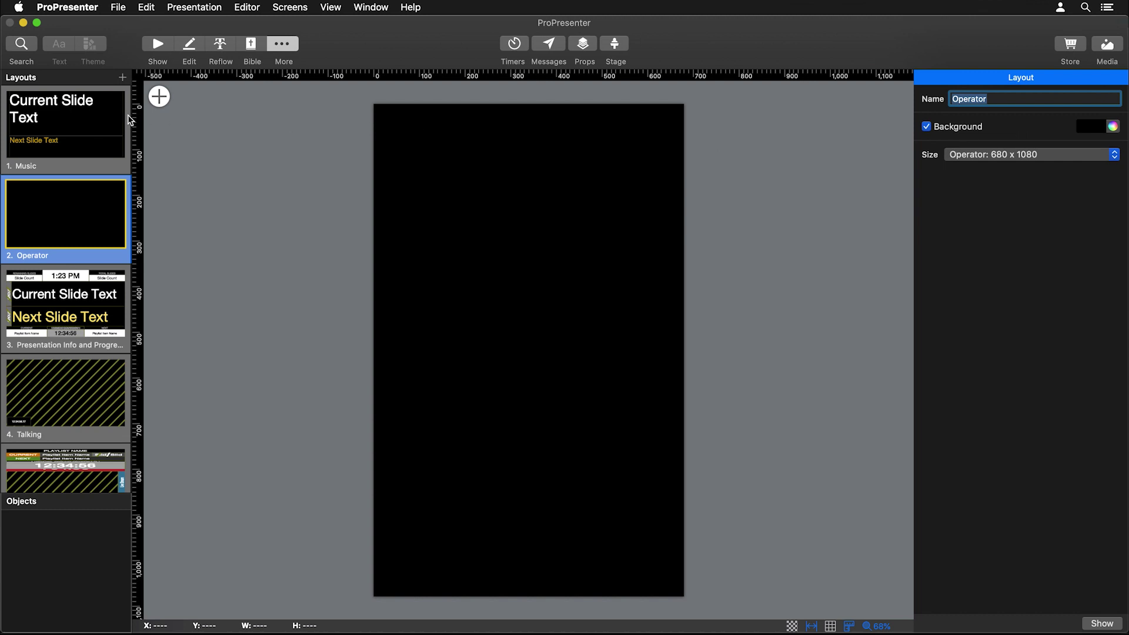
# - Insert a Screen Preview showing Main Output into the Operator layout
pyautogui.click(160, 97)
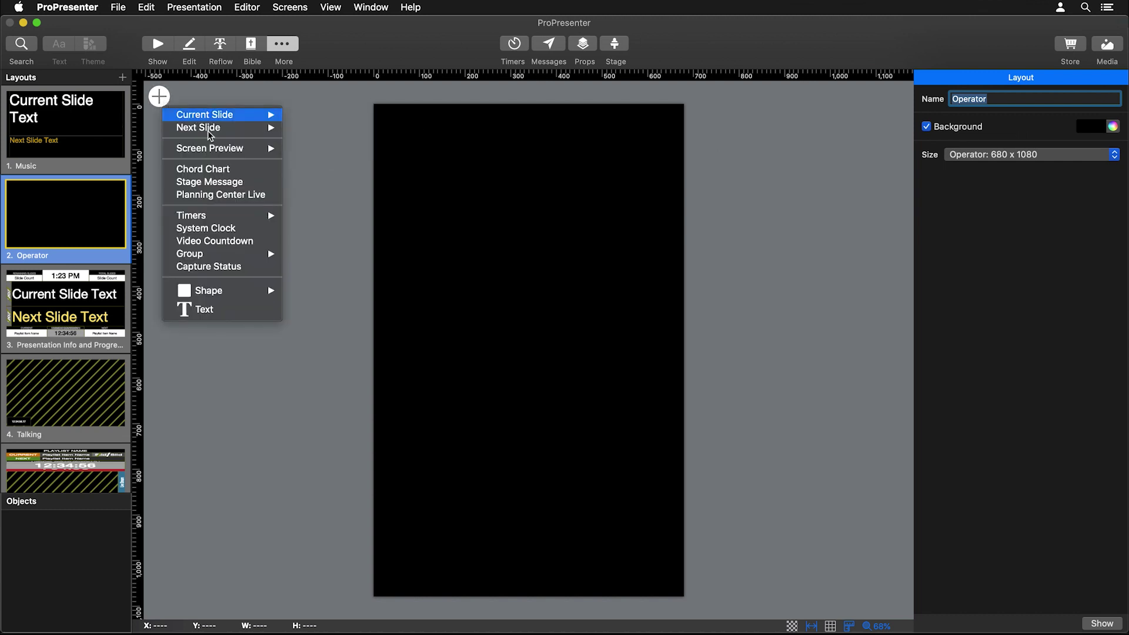
pyautogui.moveTo(222, 120)
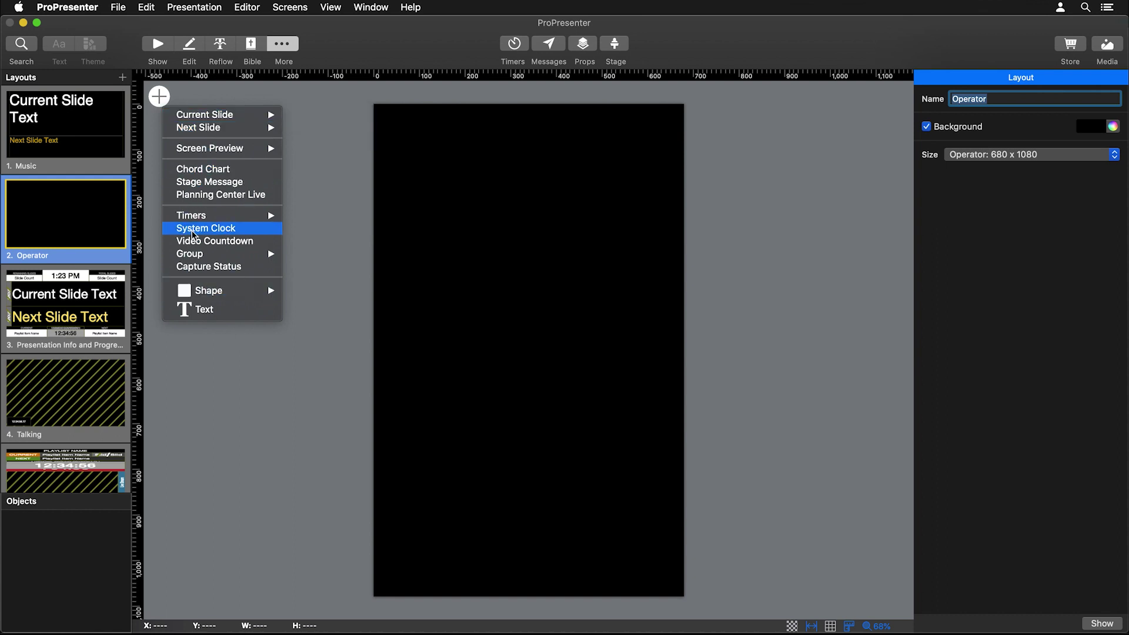
pyautogui.moveTo(232, 156)
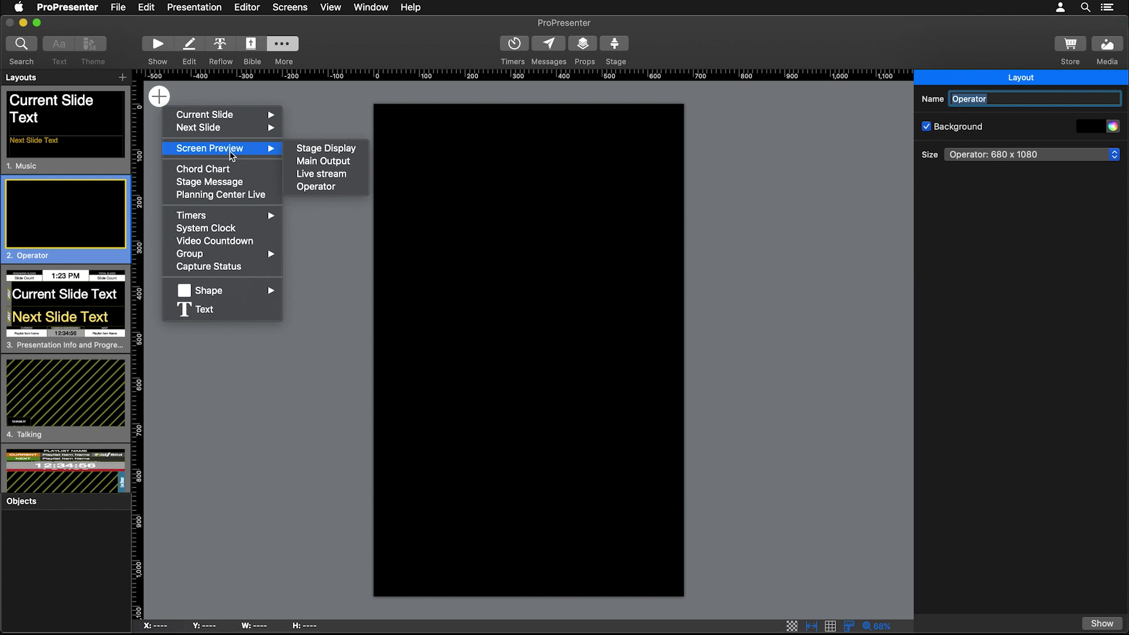
pyautogui.click(343, 163)
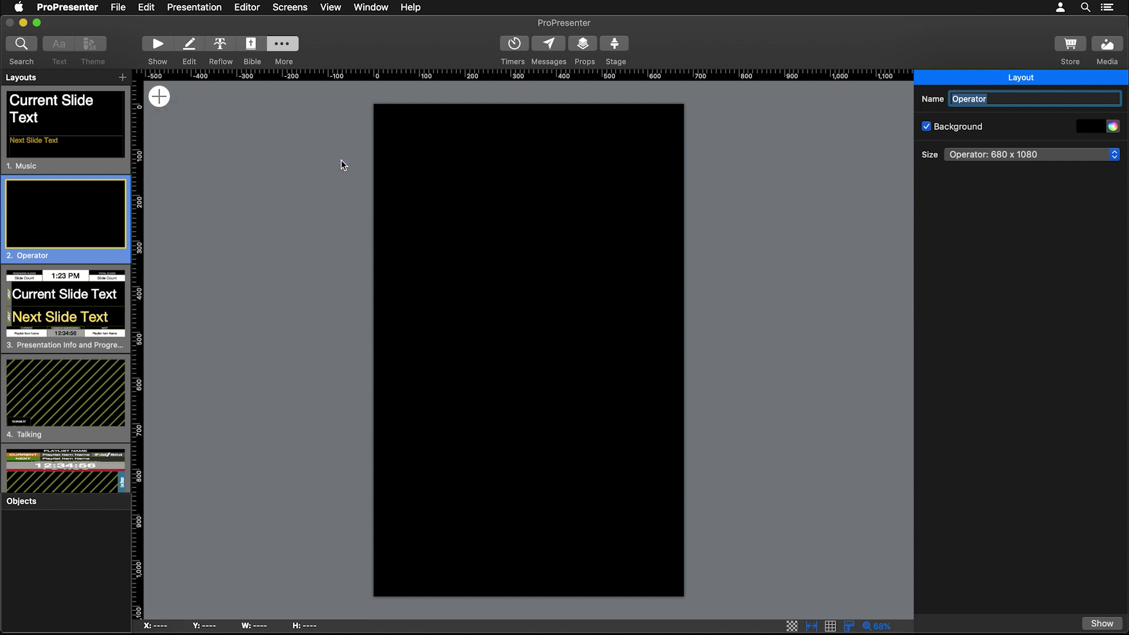
# - Move the Main Output preview to 0, 0, size it 640 × 360, and enable its white stroke
pyautogui.moveTo(530, 352); pyautogui.dragTo(403, 139)
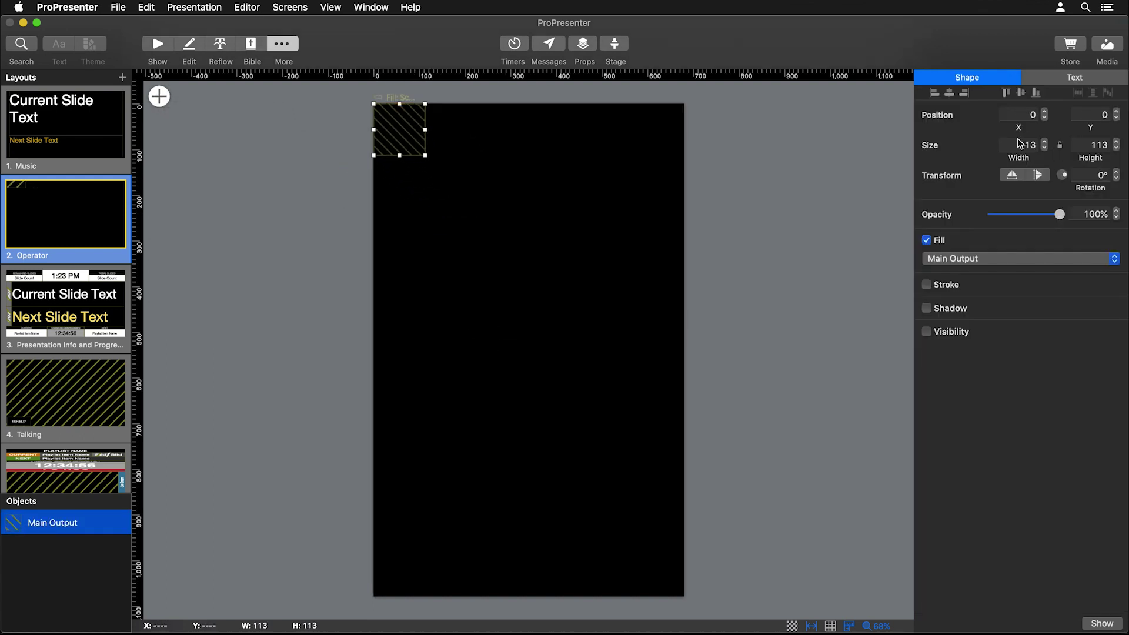
pyautogui.doubleClick(1024, 144)
pyautogui.write('640')
pyautogui.press('Tab')
pyautogui.write('3')
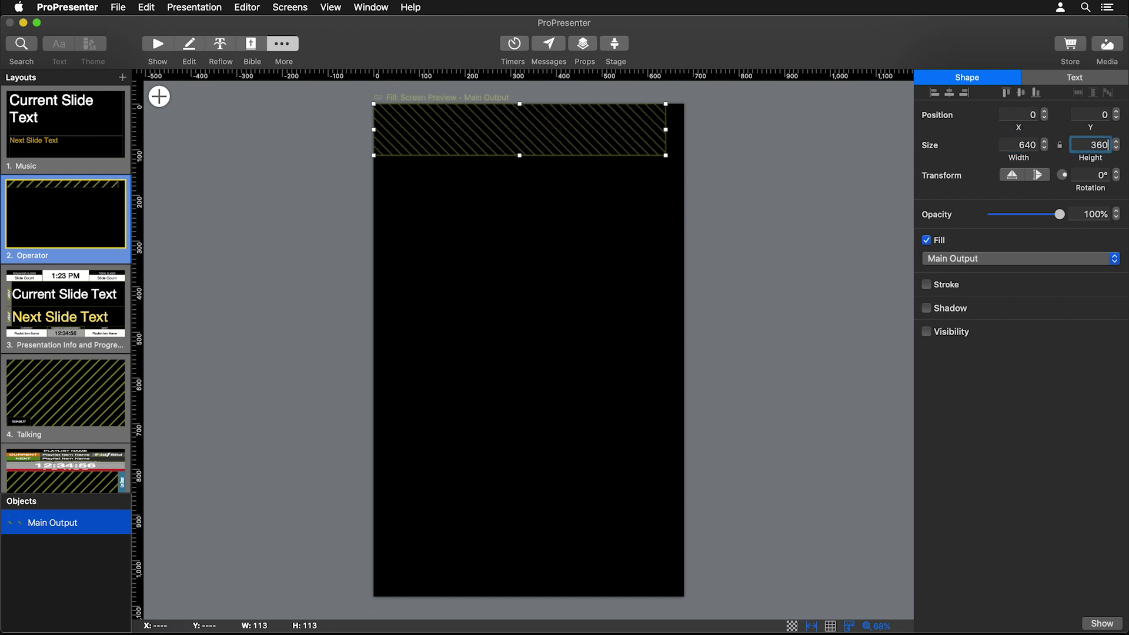
pyautogui.write('60')
pyautogui.press('Return')
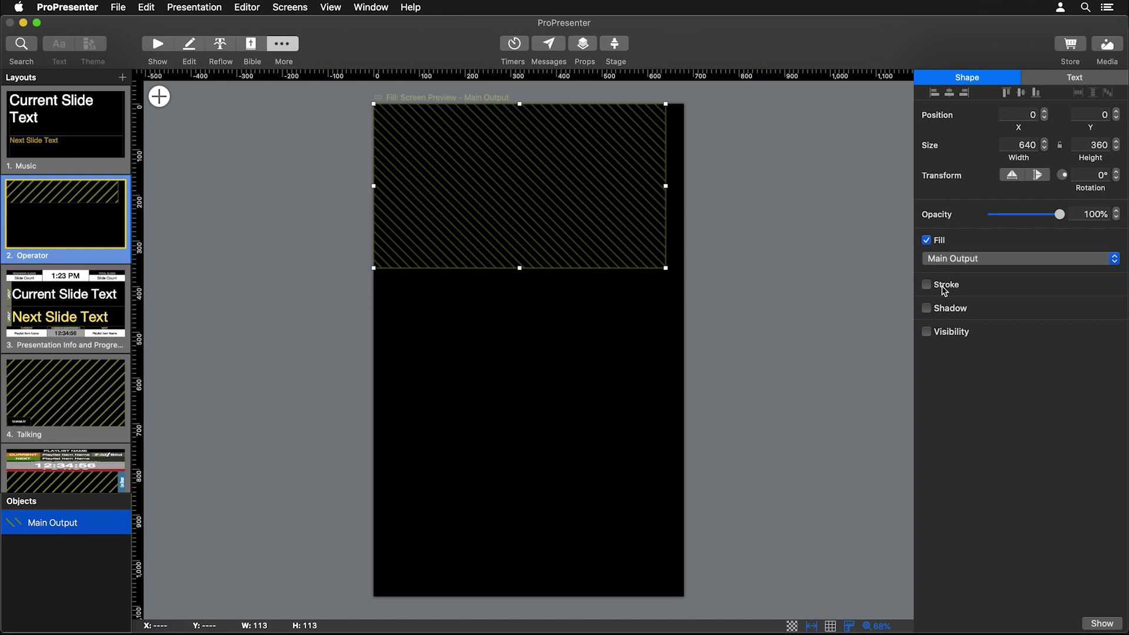
pyautogui.click(948, 287)
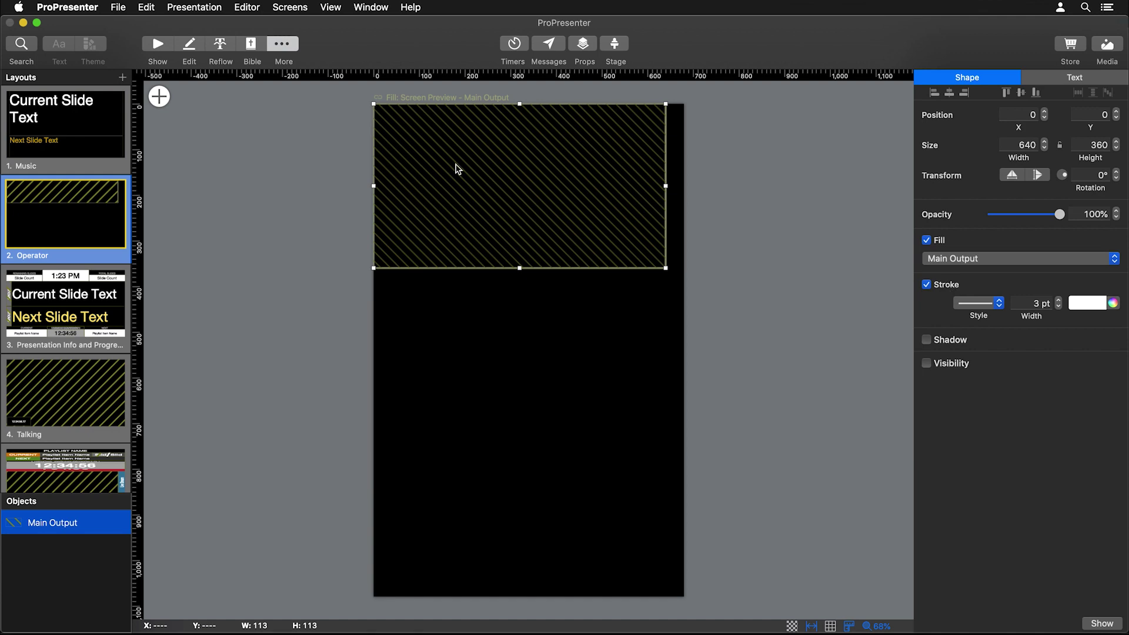
pyautogui.click(166, 96)
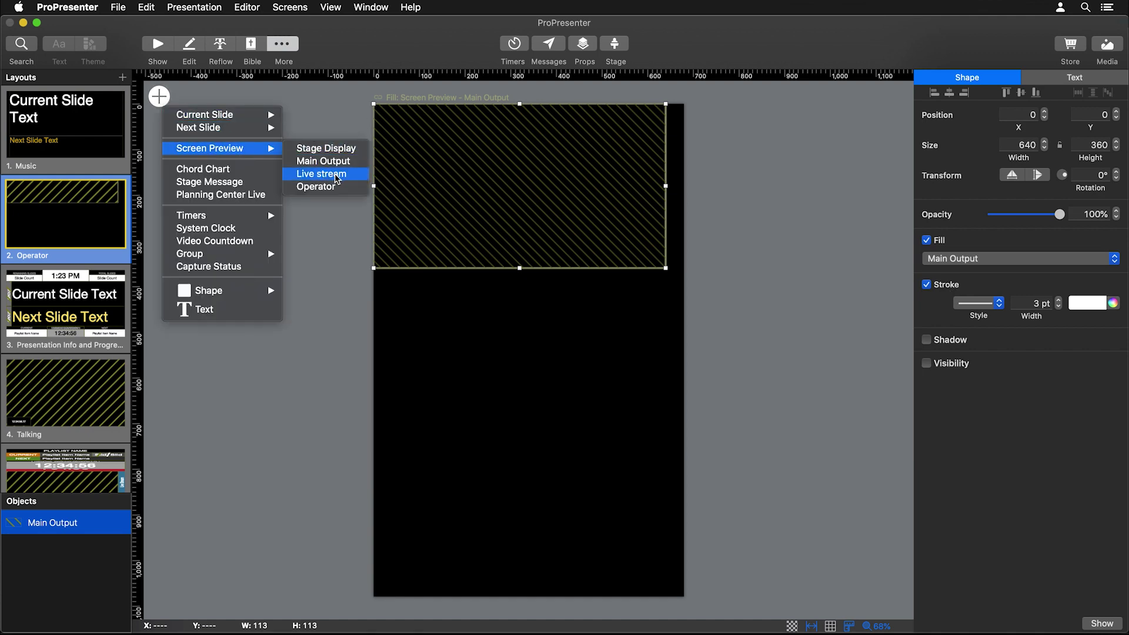
pyautogui.click(336, 322)
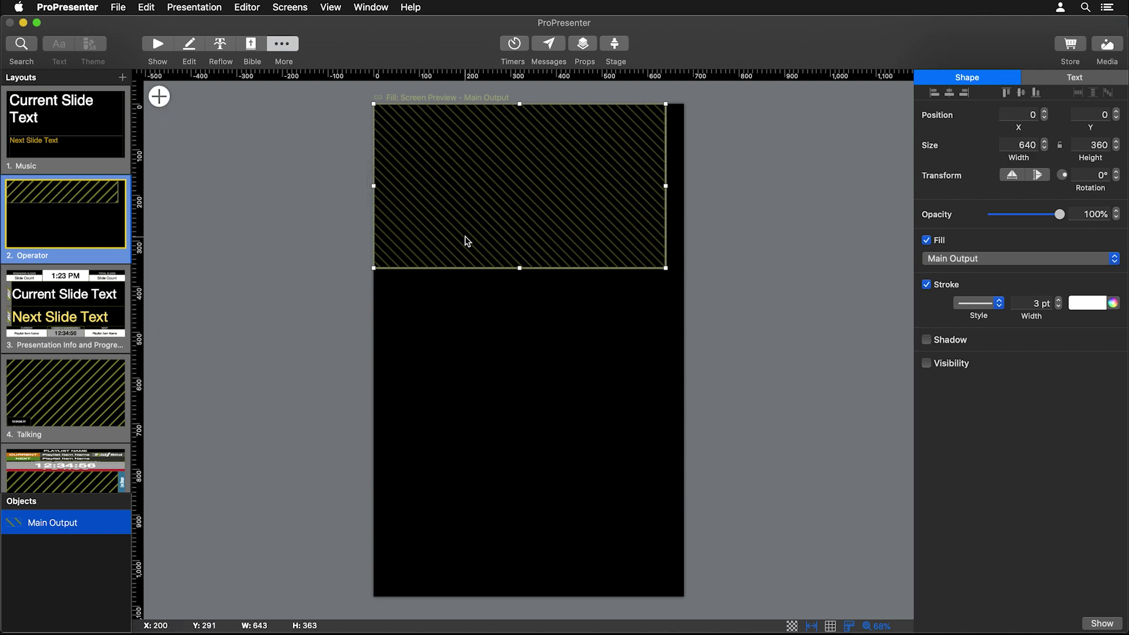
# - Duplicate the preview below the first one and set its fill to the Live stream screen
pyautogui.press('super+d')
pyautogui.moveTo(467, 241); pyautogui.dragTo(489, 378)
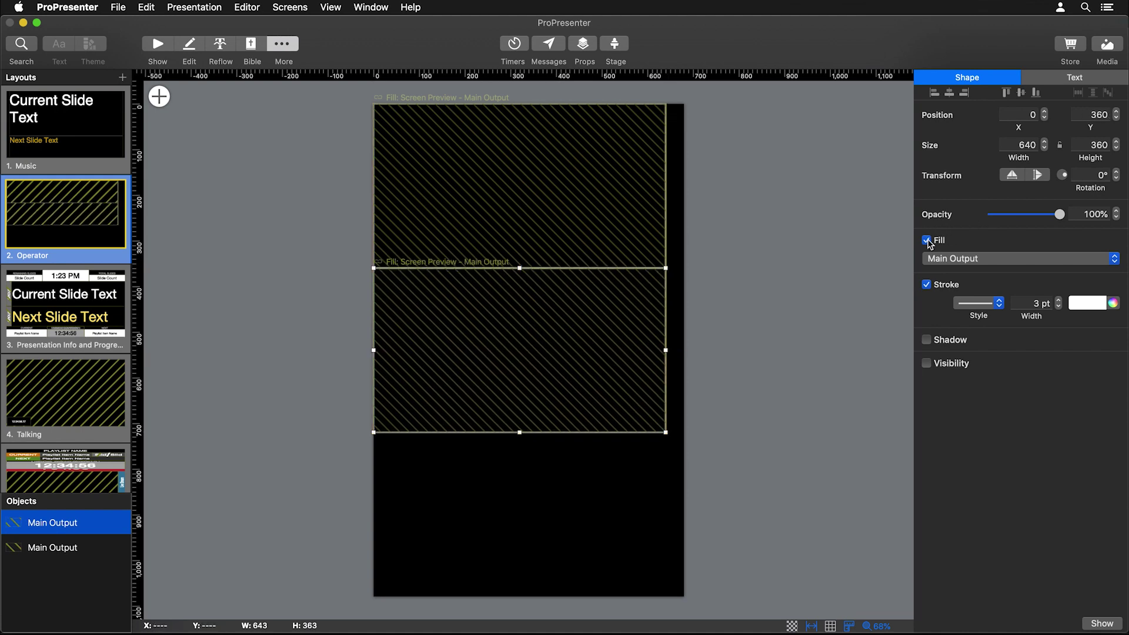
pyautogui.click(966, 265)
pyautogui.moveTo(959, 381)
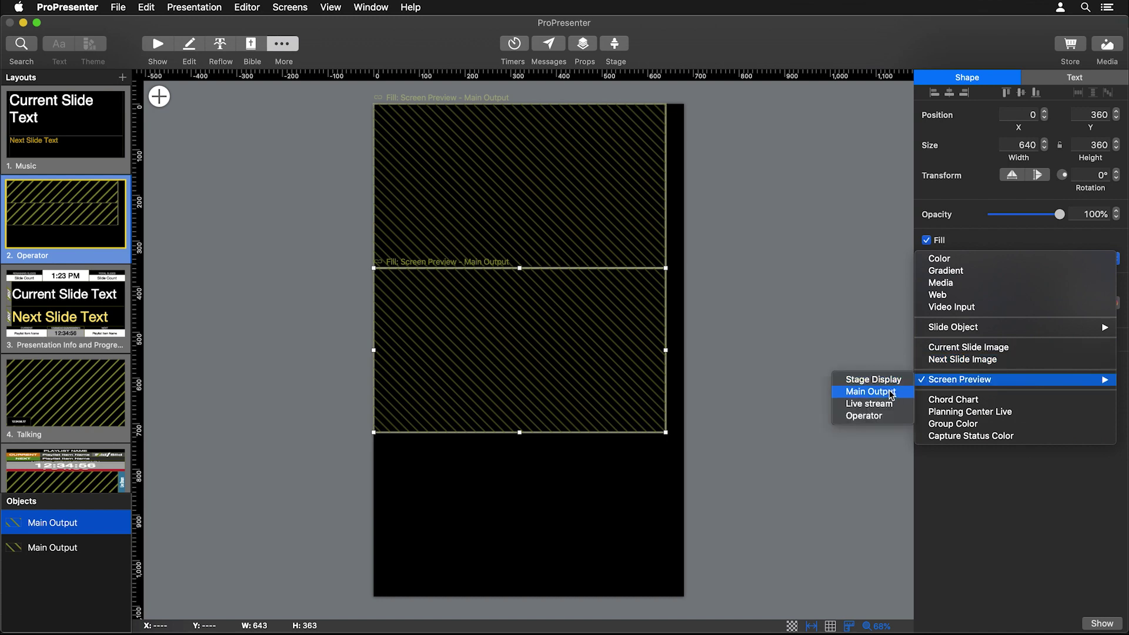
pyautogui.click(887, 406)
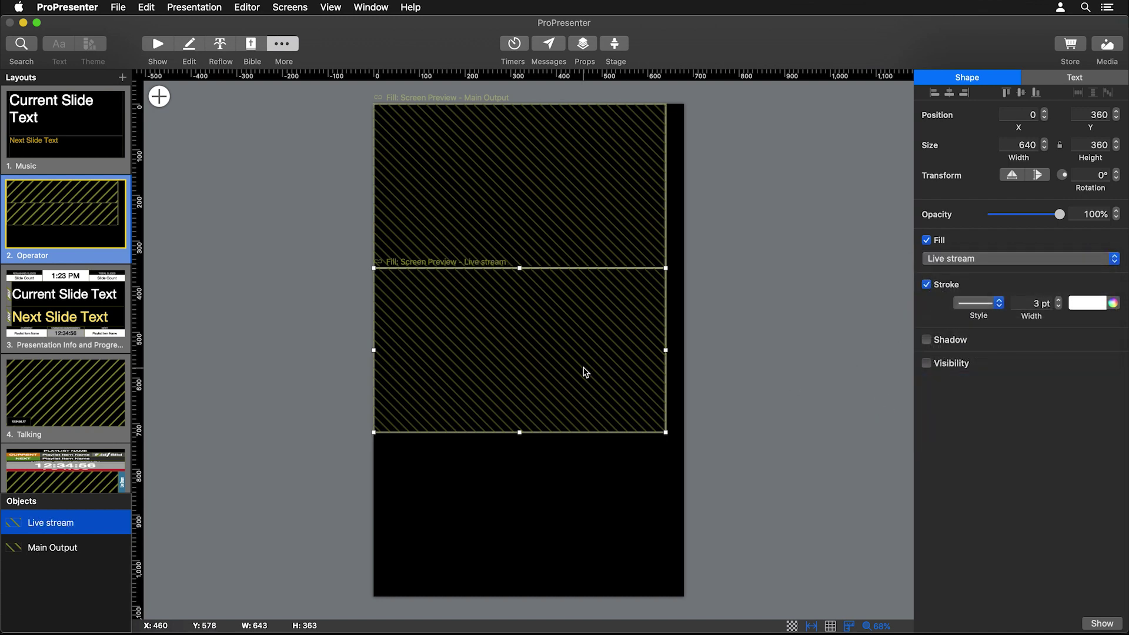
# - Duplicate again at the bottom of the layout and set its fill to Stage Display
pyautogui.press('super+d')
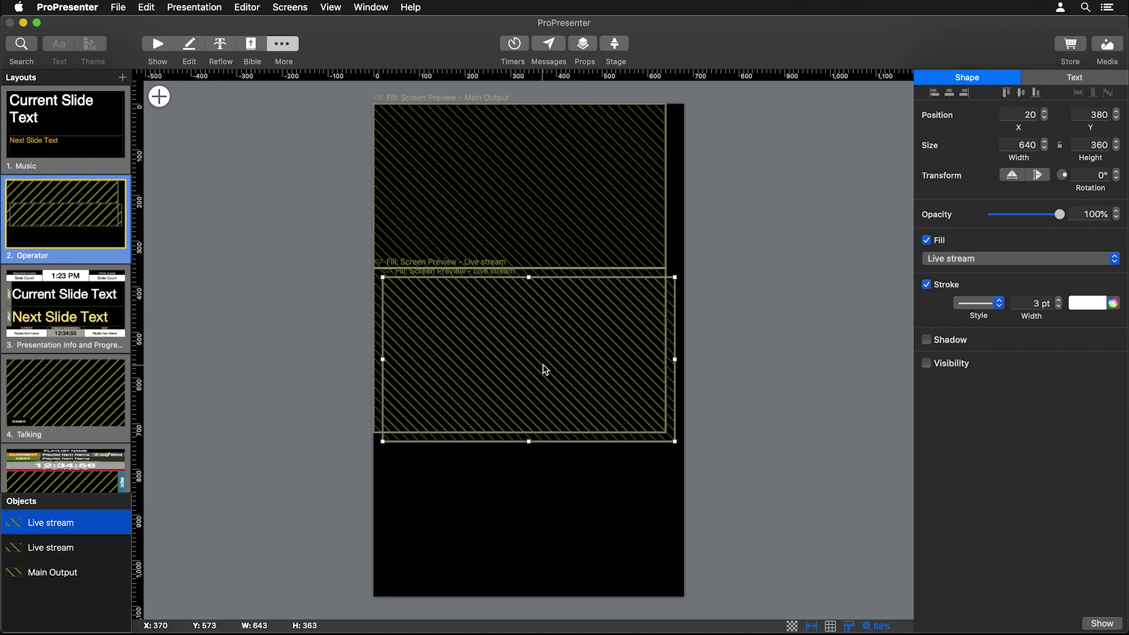
pyautogui.moveTo(544, 370); pyautogui.dragTo(537, 525)
pyautogui.click(959, 261)
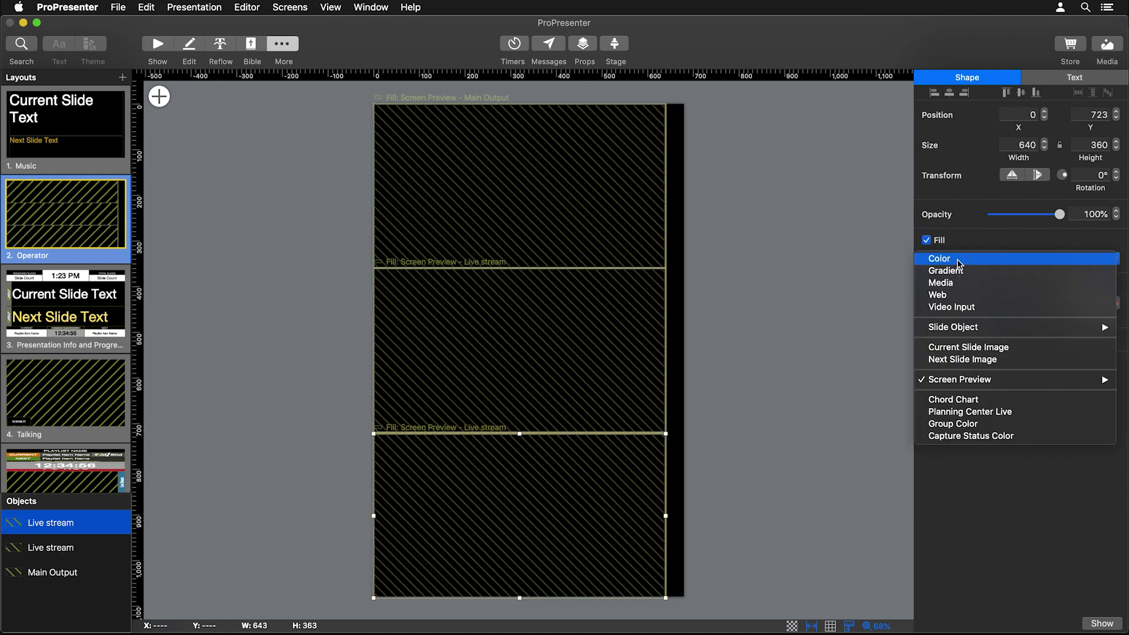
pyautogui.moveTo(950, 380)
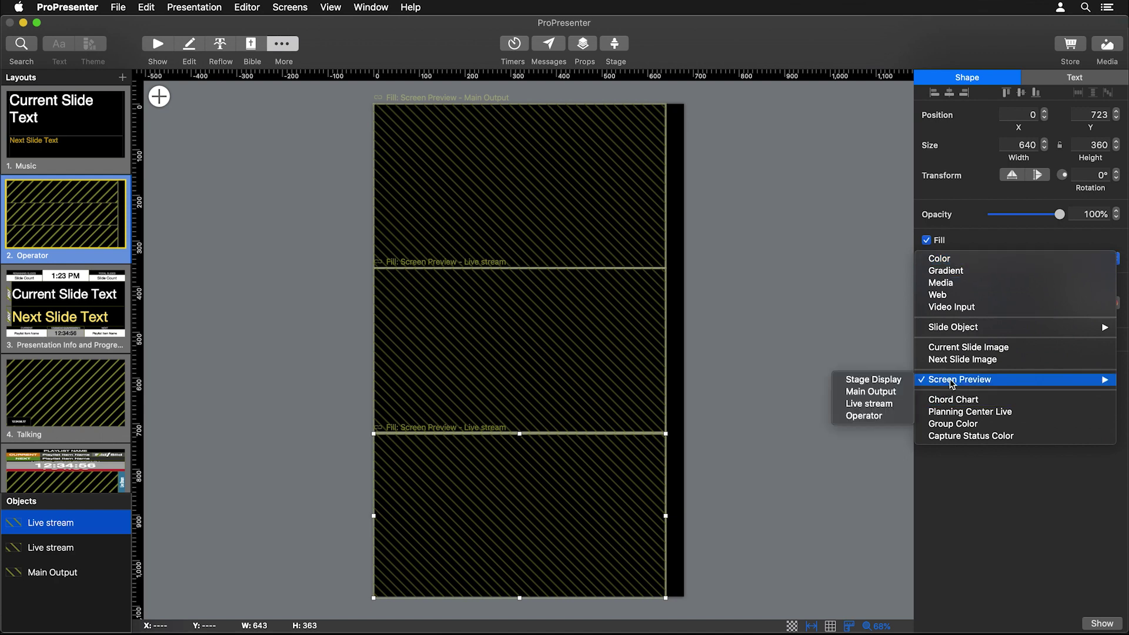
pyautogui.click(888, 385)
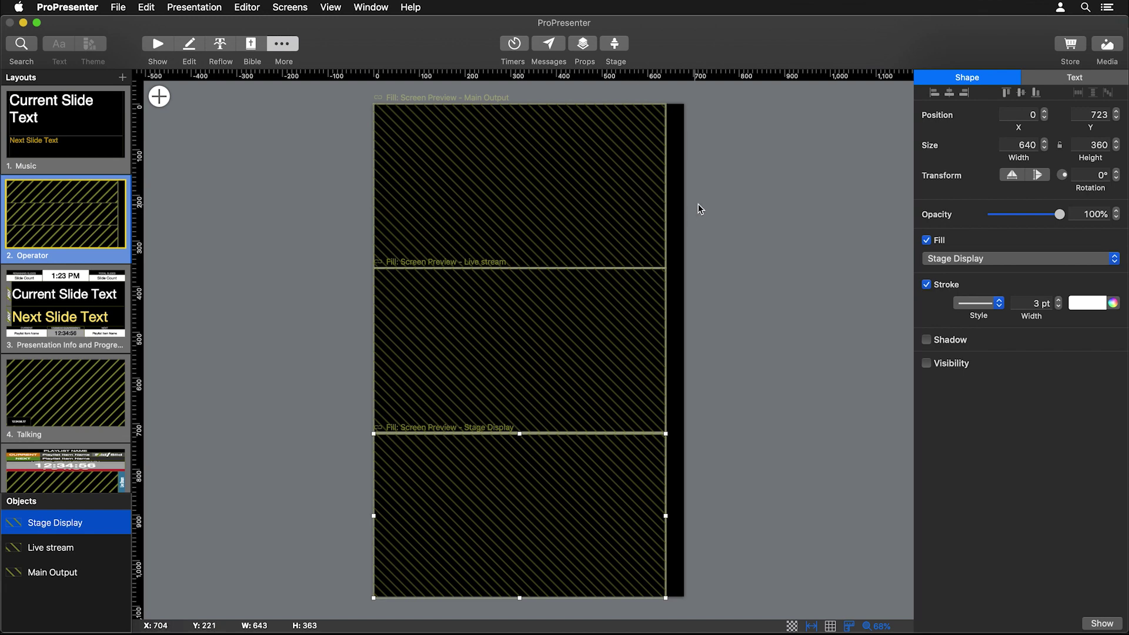
# - Add a text box sized 360 × 40 and rotated 90° to make it vertical
pyautogui.click(160, 95)
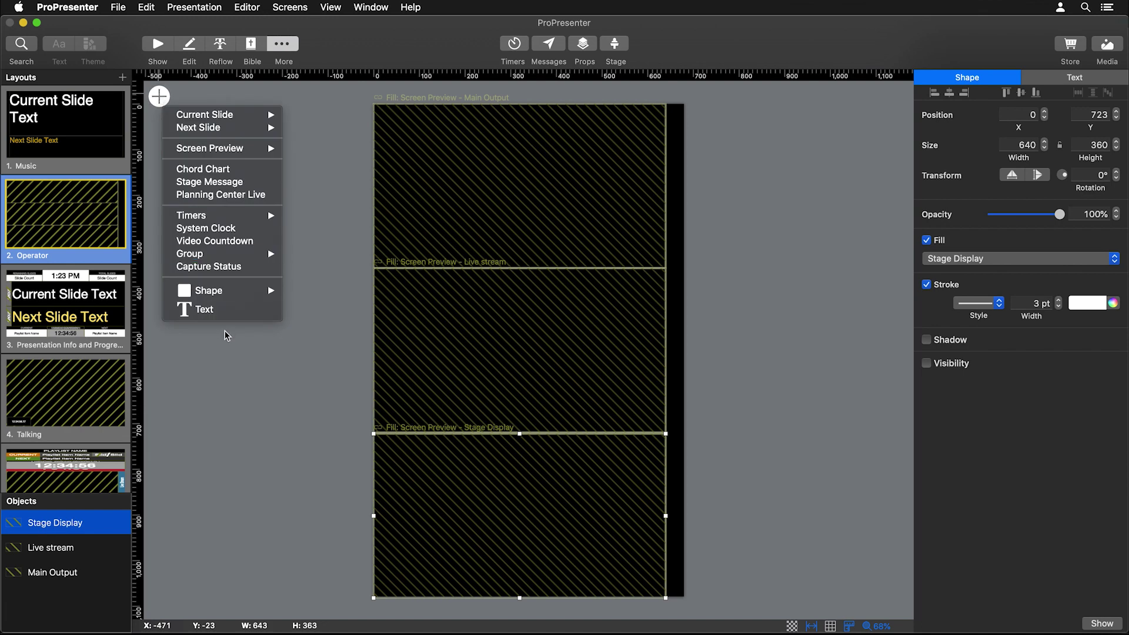
pyautogui.click(225, 312)
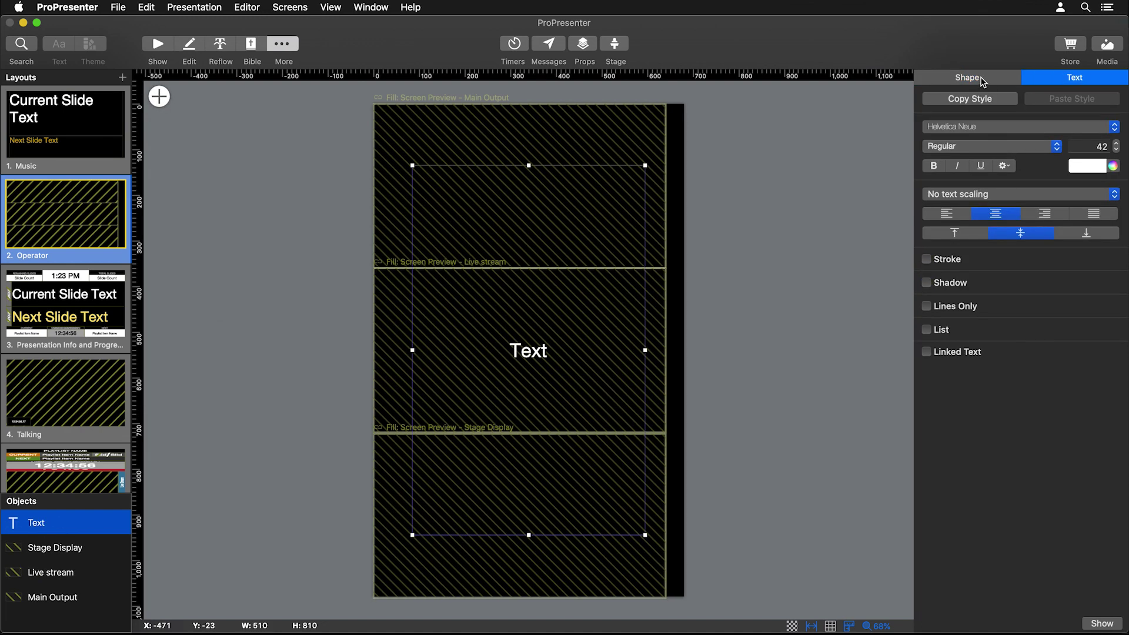
pyautogui.click(982, 80)
pyautogui.click(1021, 145)
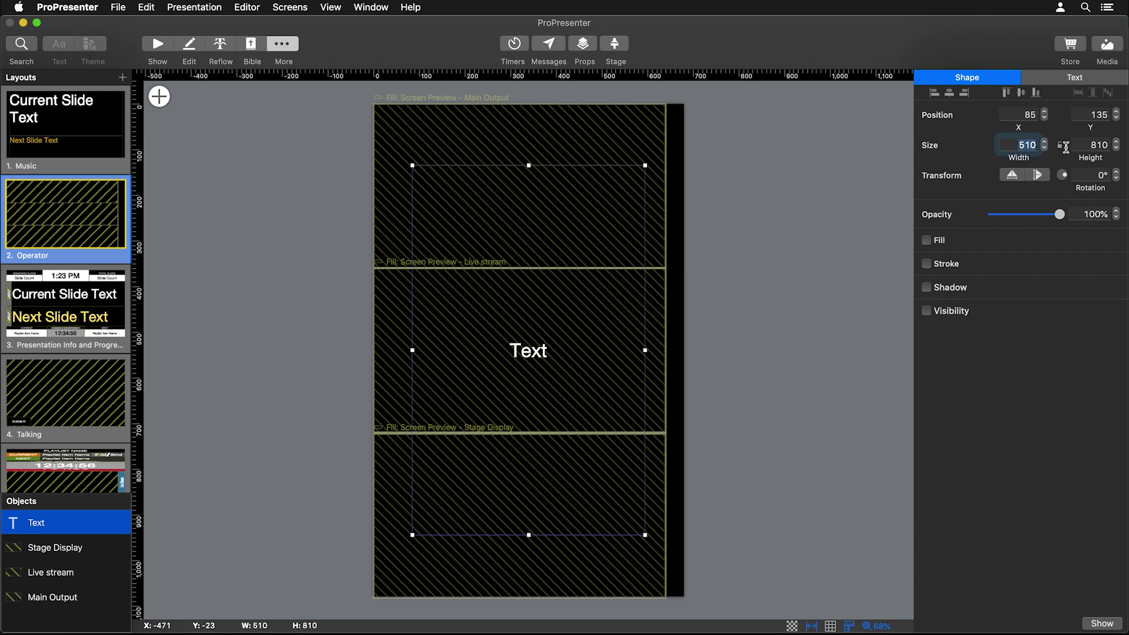
pyautogui.write('360')
pyautogui.press('Tab')
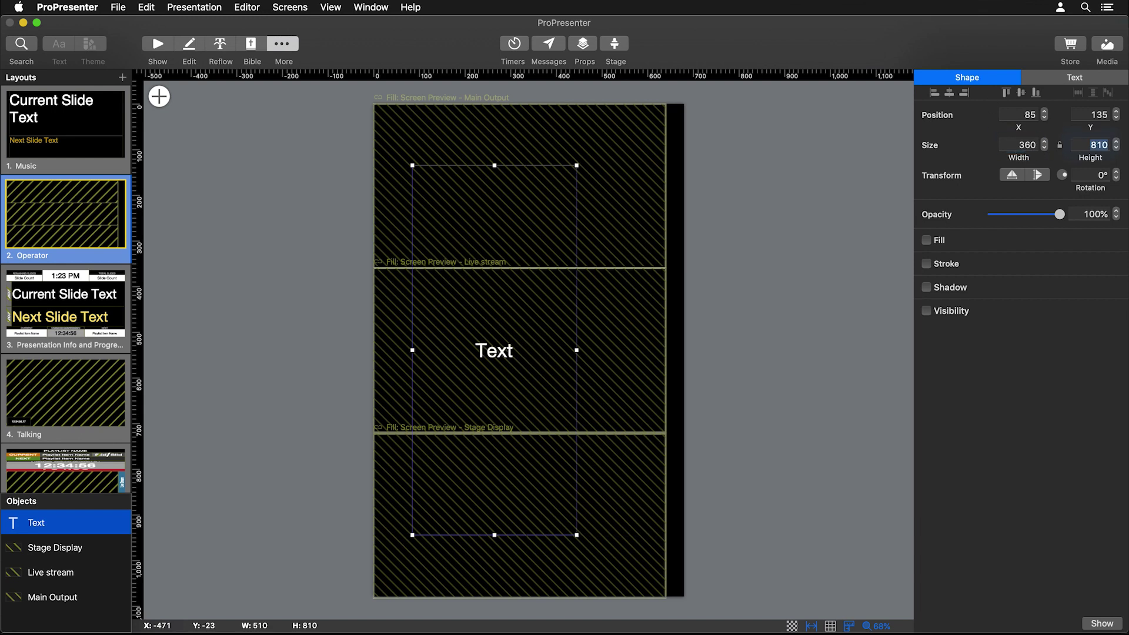
pyautogui.write('40')
pyautogui.press('Tab')
pyautogui.write('90')
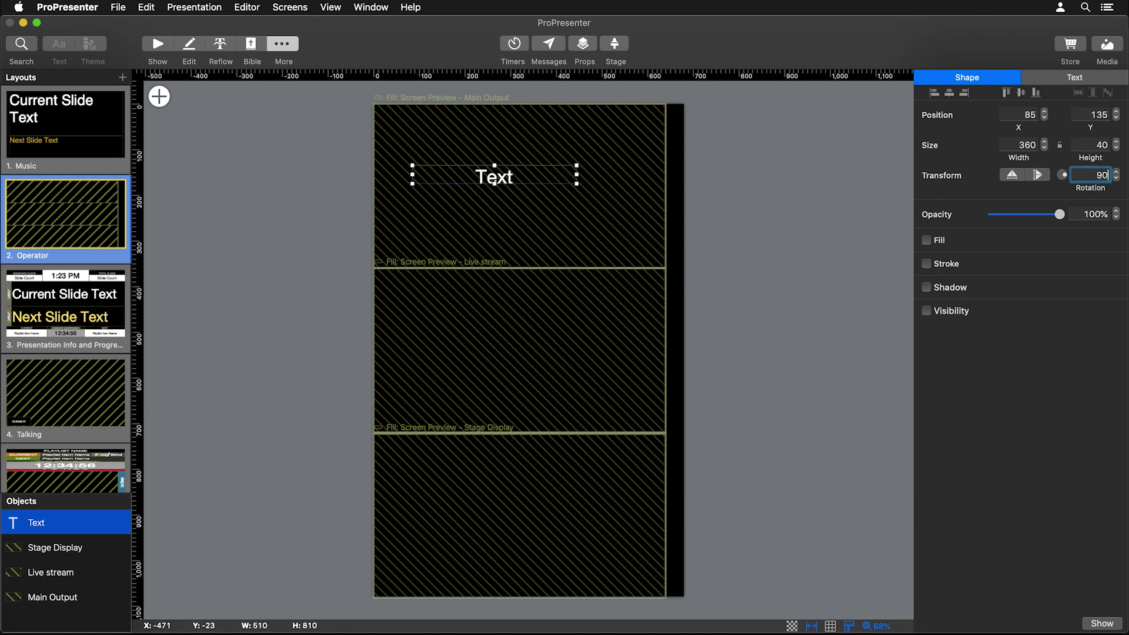
pyautogui.press('Return')
# - Give the text box a steel-blue colour fill and a 30 pt font size
pyautogui.click(941, 244)
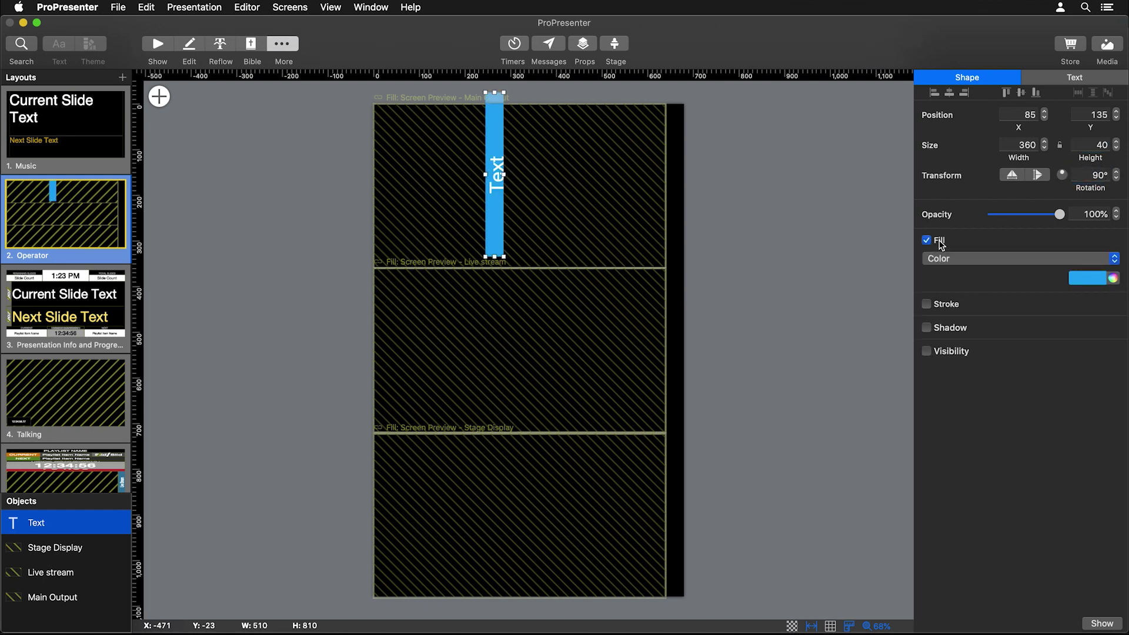
pyautogui.click(1097, 281)
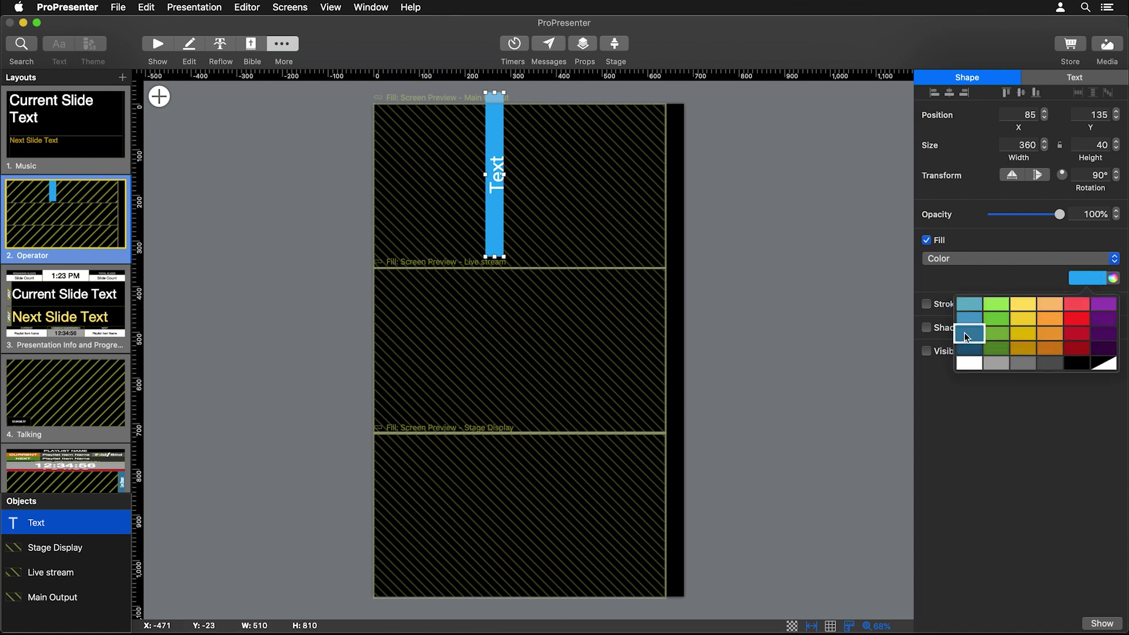
pyautogui.click(967, 332)
pyautogui.click(1067, 78)
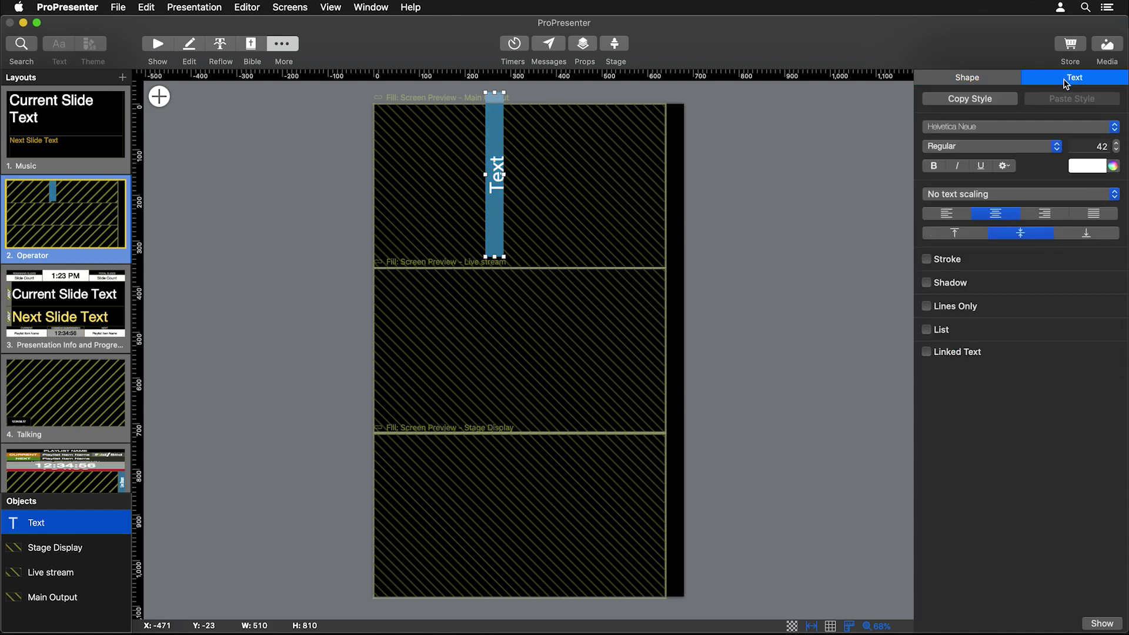
pyautogui.click(1113, 146)
pyautogui.write('30')
pyautogui.press('Return')
# - Place the label along the right edge beside the top preview and type 'Main Output'
pyautogui.moveTo(495, 186); pyautogui.dragTo(676, 203)
pyautogui.doubleClick(677, 203)
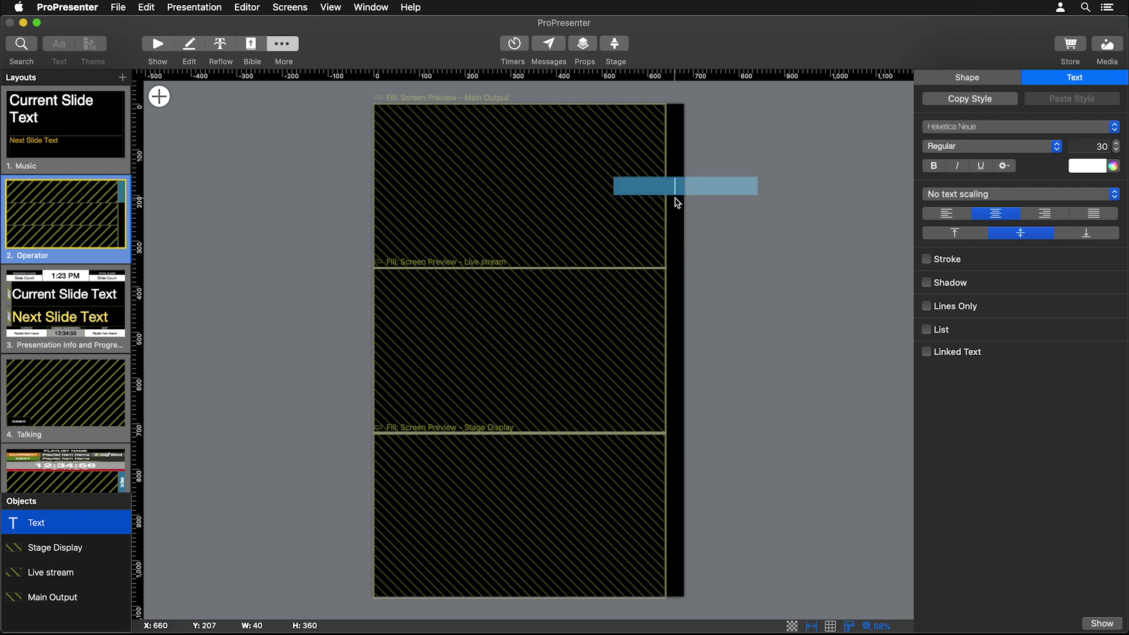
pyautogui.write('Main Output')
# - Copy the Main Output label and paste two copies beside the lower previews
pyautogui.click(753, 231)
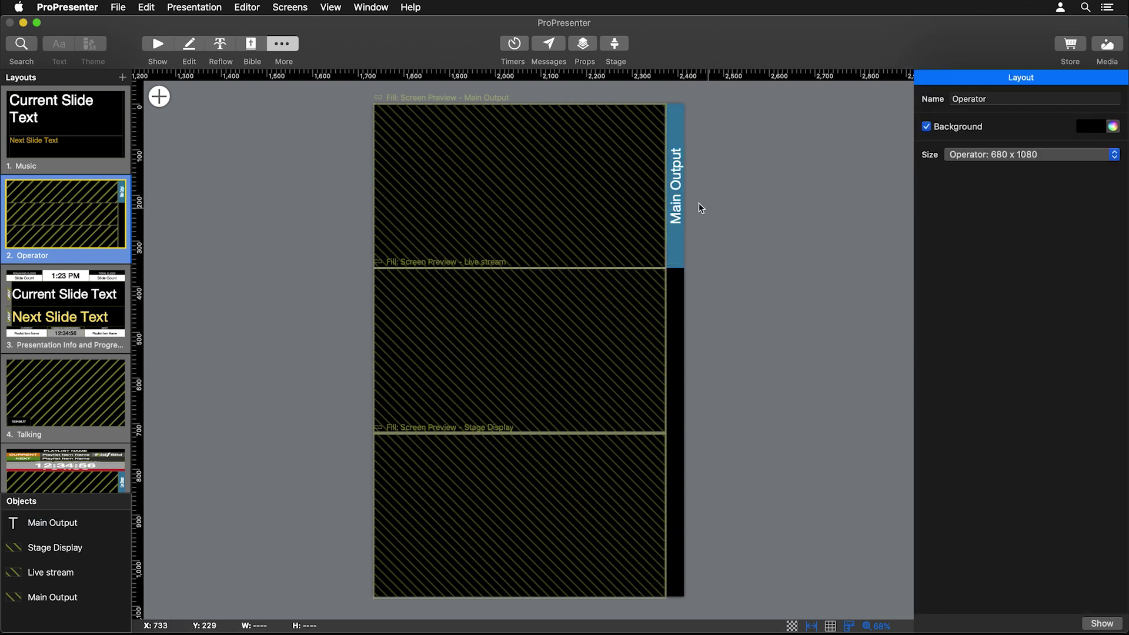
pyautogui.click(685, 195)
pyautogui.press('super+c')
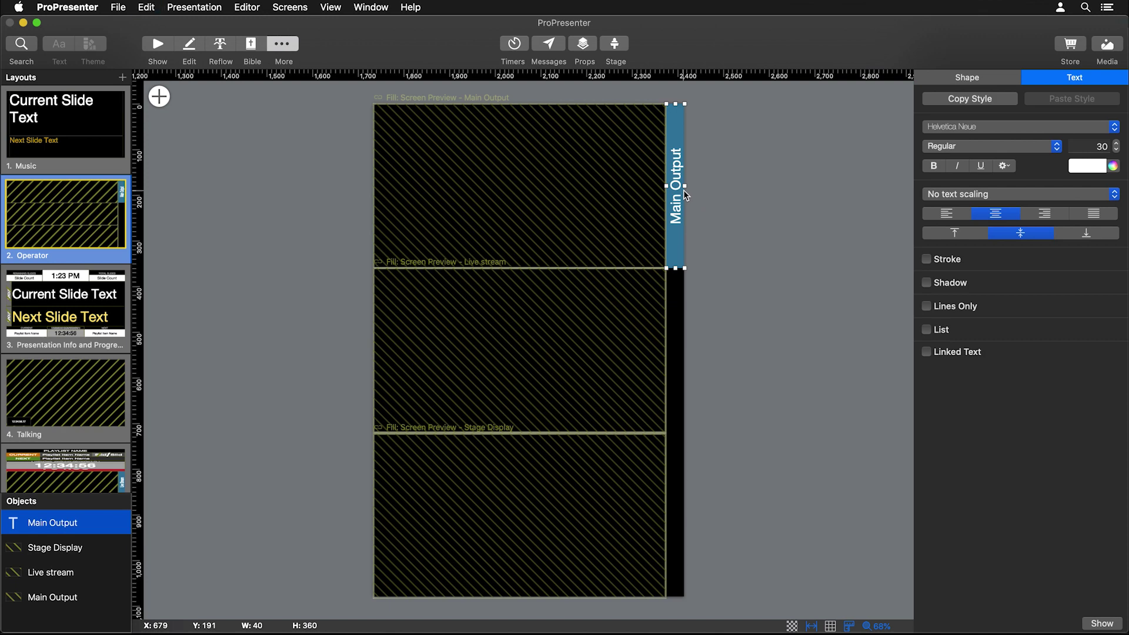
pyautogui.press('super+v')
pyautogui.moveTo(686, 195); pyautogui.dragTo(676, 524)
pyautogui.press('super+v')
# - Retype the copies as 'Live Stream' and 'Stage Display', then return to the Show view
pyautogui.click(677, 365)
pyautogui.doubleClick(677, 364)
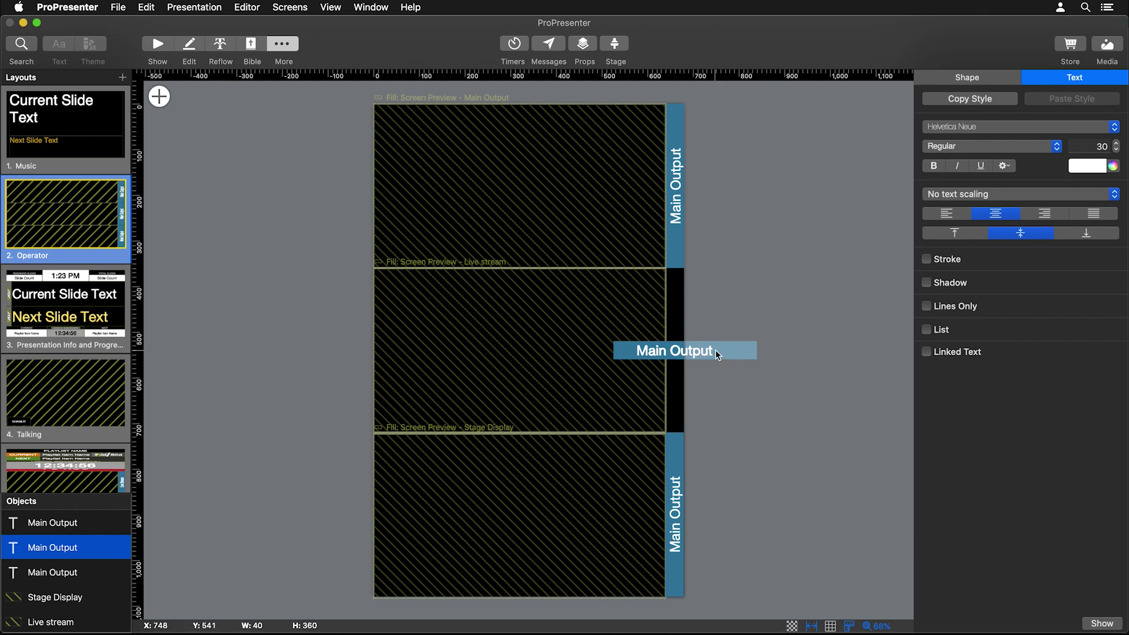
pyautogui.write('Live Stream')
pyautogui.doubleClick(700, 514)
pyautogui.write('Stage Display')
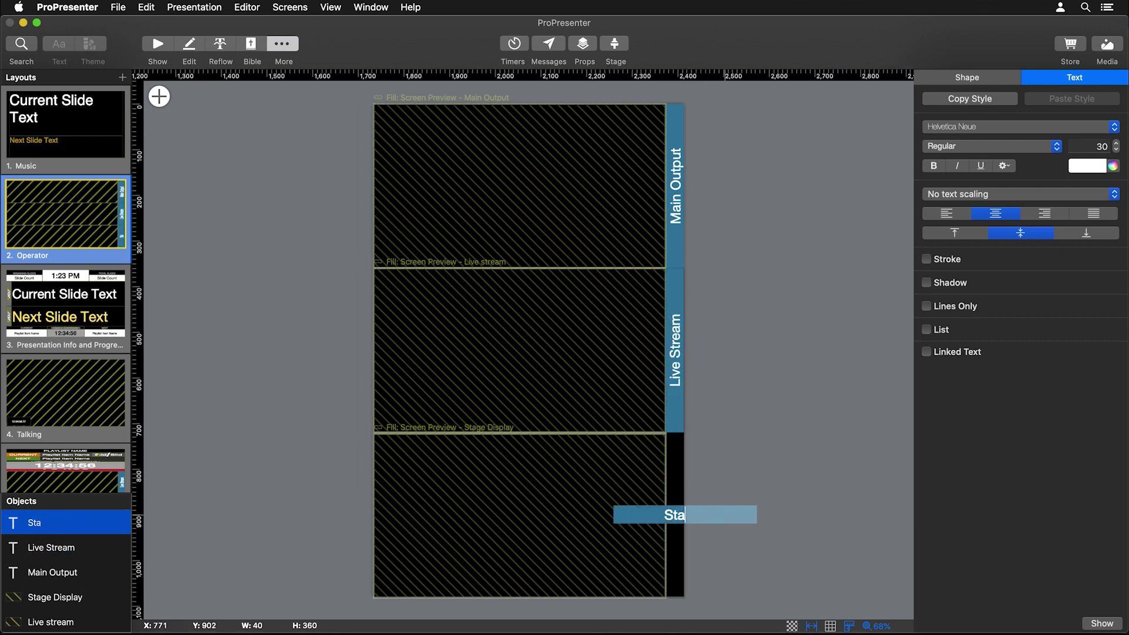
pyautogui.click(744, 478)
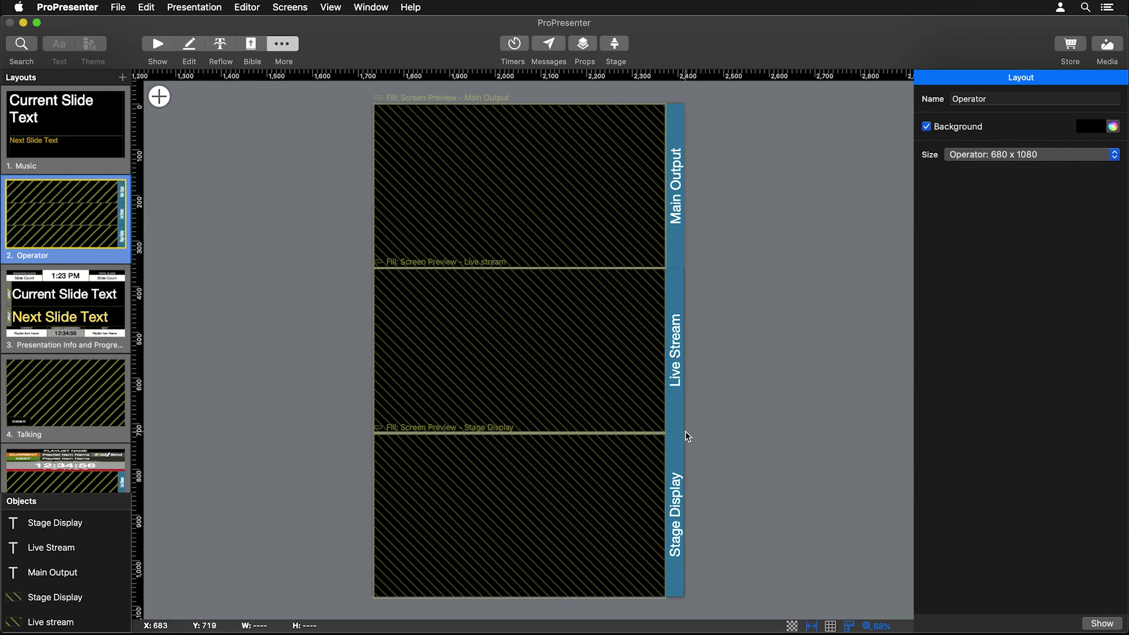
pyautogui.click(158, 47)
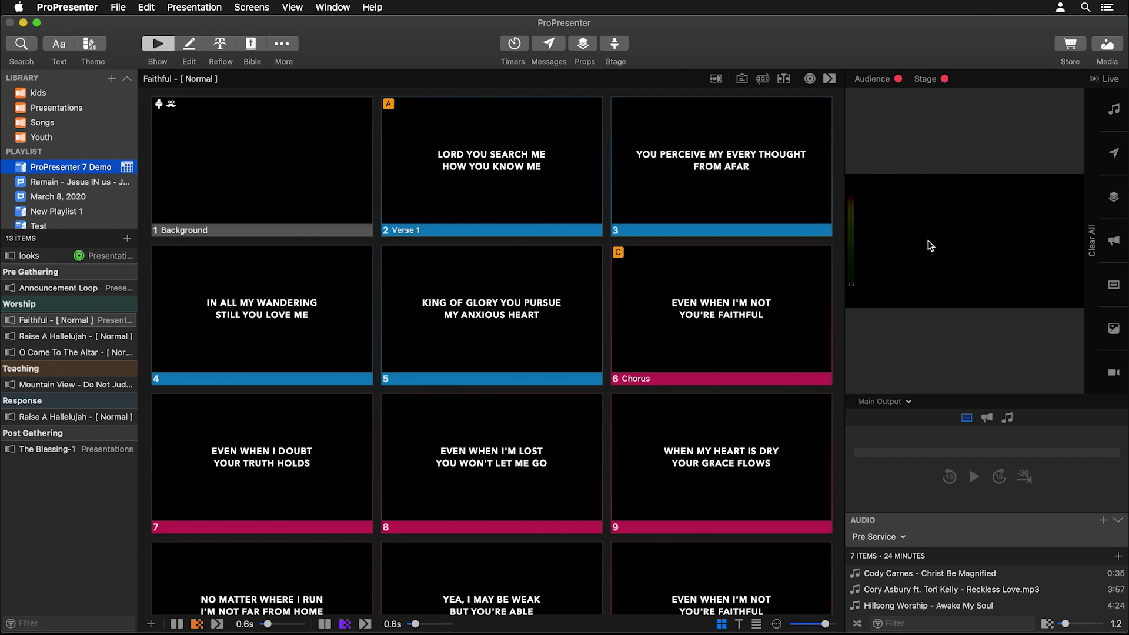
# - Switch the preview panel from Main Output to Operator and widen the slide grid
pyautogui.click(906, 403)
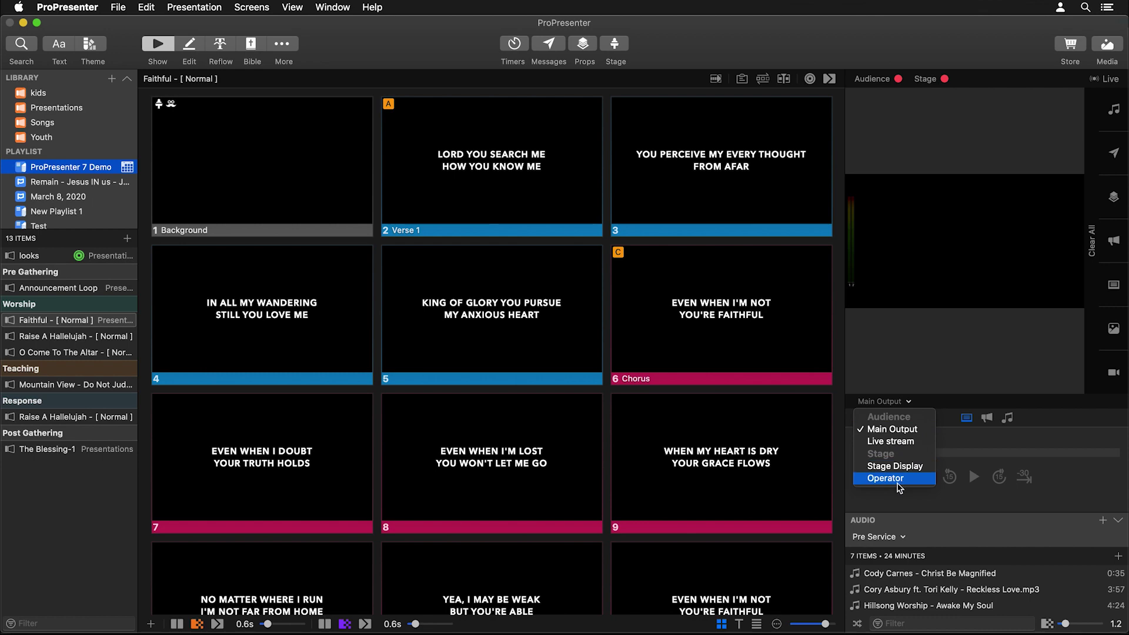
pyautogui.click(898, 483)
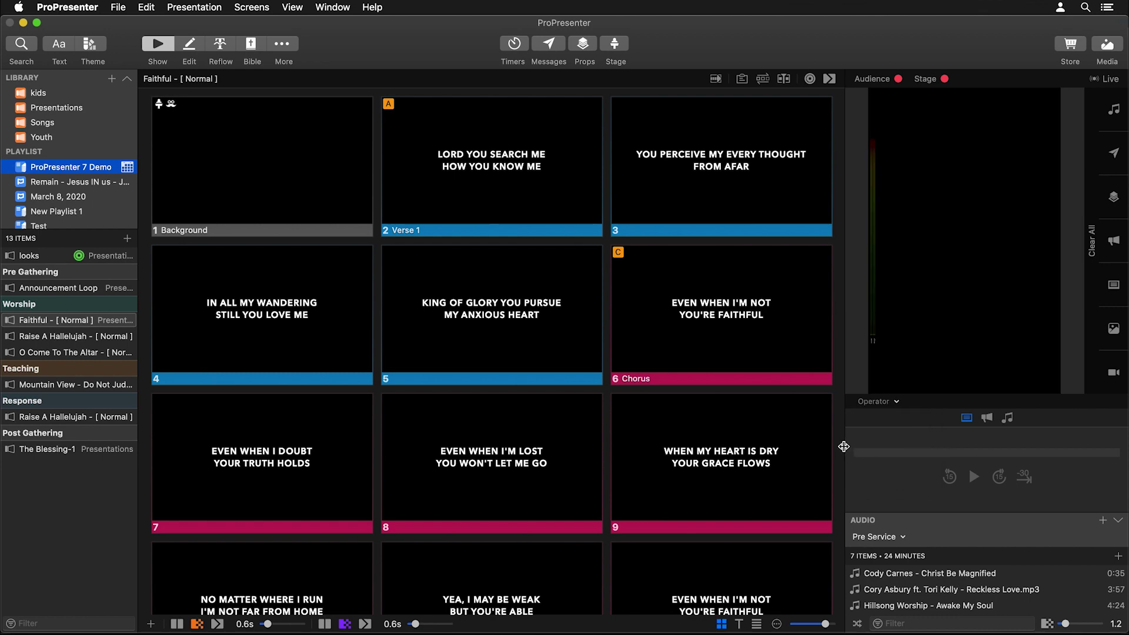
pyautogui.moveTo(844, 447); pyautogui.dragTo(891, 456)
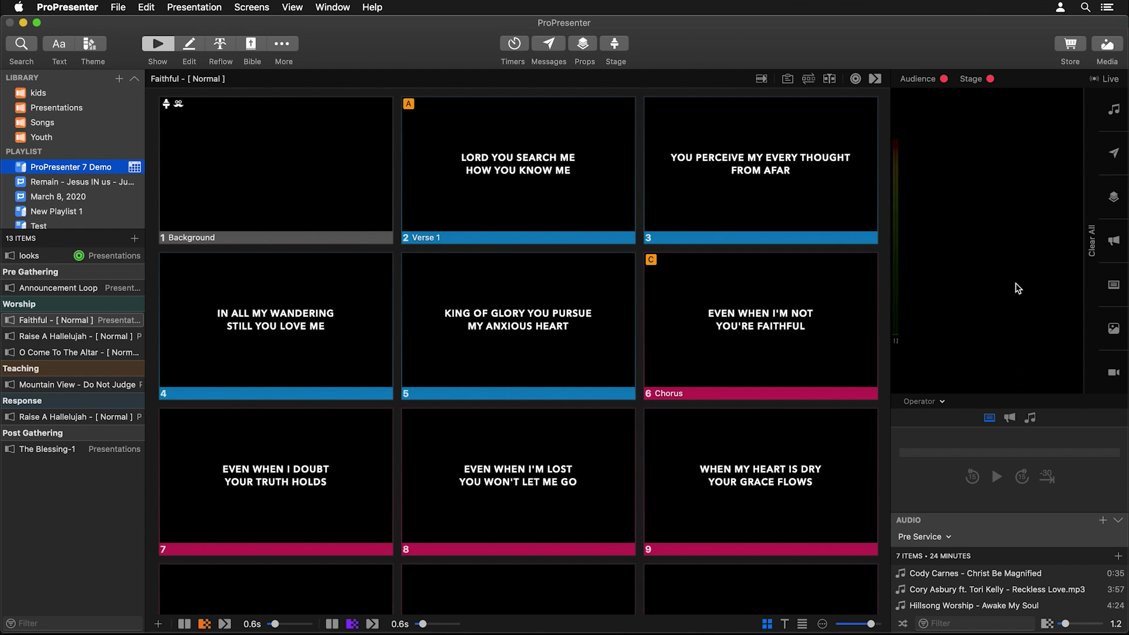
# - Set Screens > Operator to the Operator layout, then trigger Background and take Verse 1 live
pyautogui.click(254, 7)
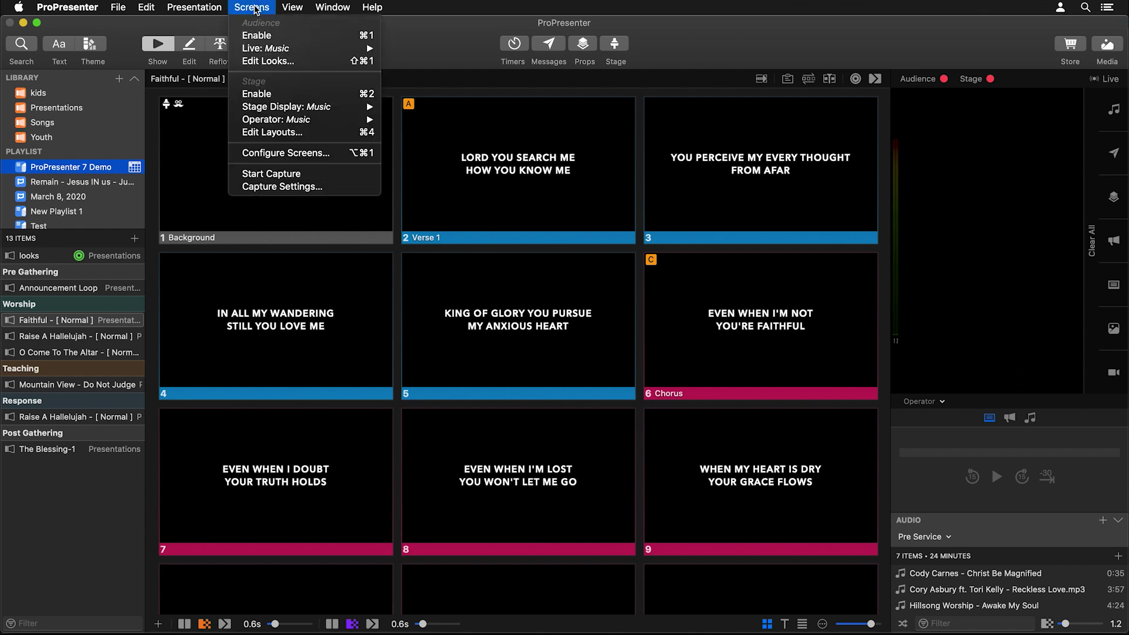
pyautogui.moveTo(283, 122)
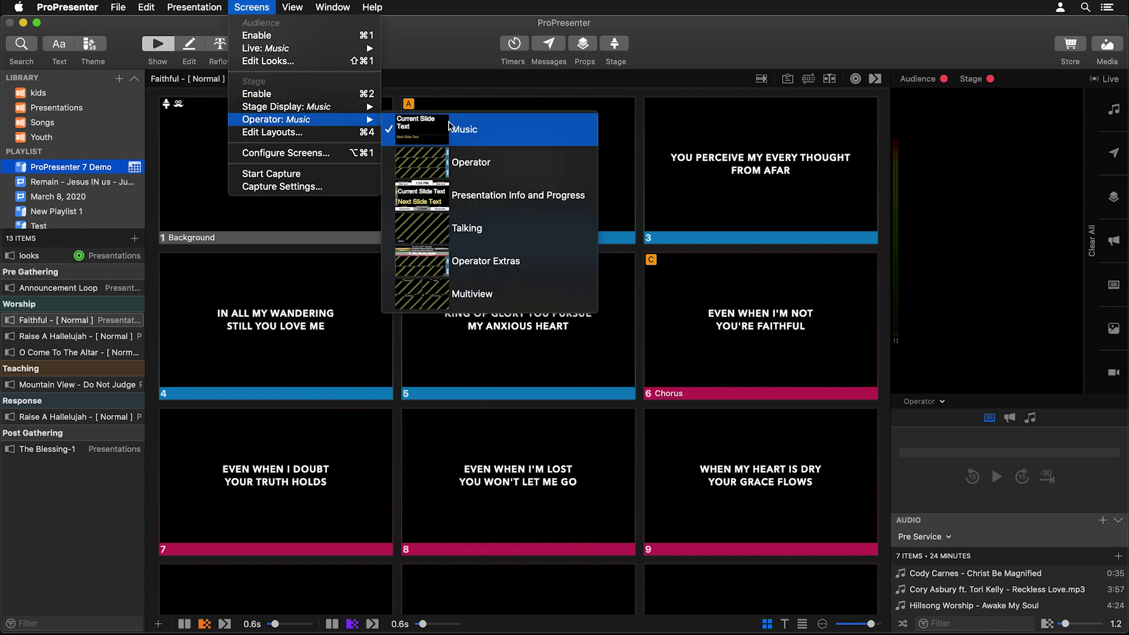
pyautogui.click(501, 176)
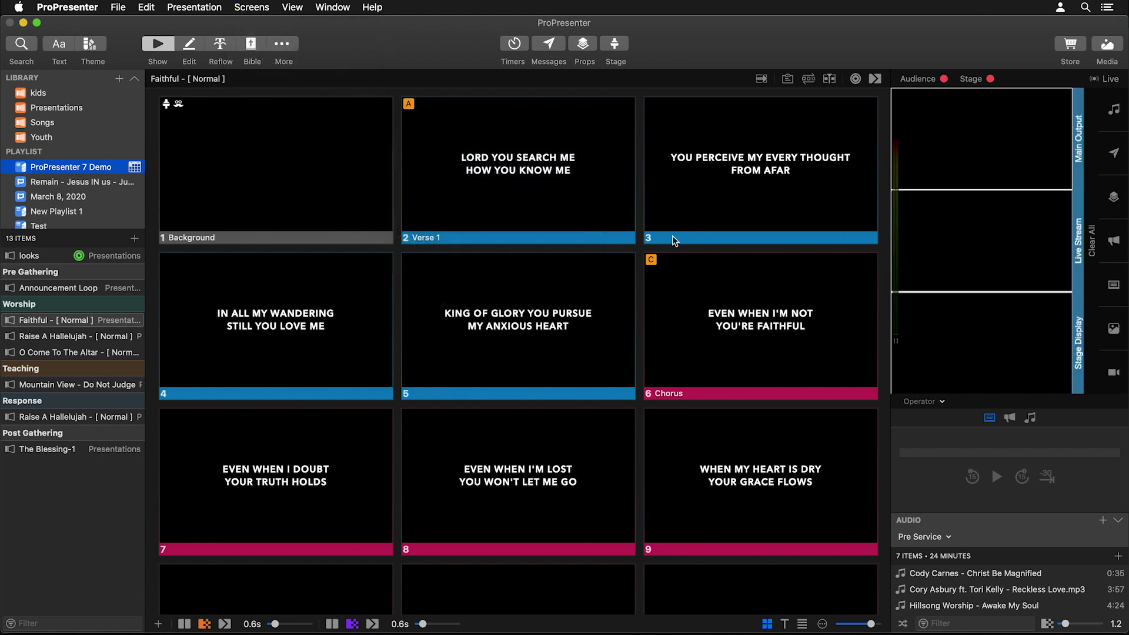
pyautogui.click(373, 185)
pyautogui.click(560, 172)
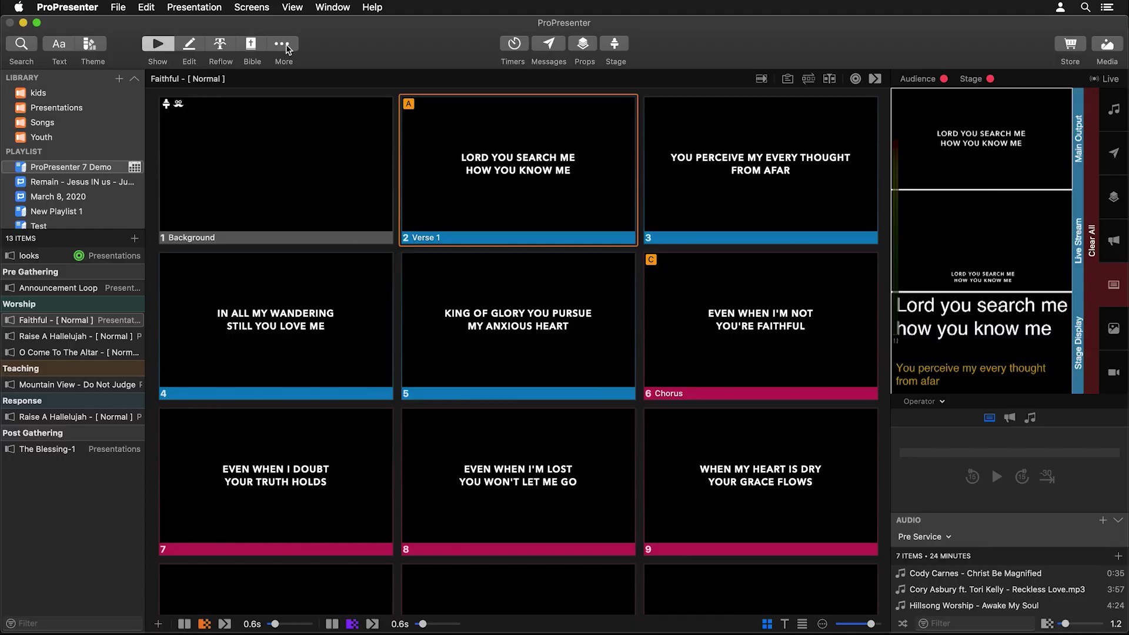
# - Open the stage layout editor and view the new-layout templates without adding one
pyautogui.click(286, 45)
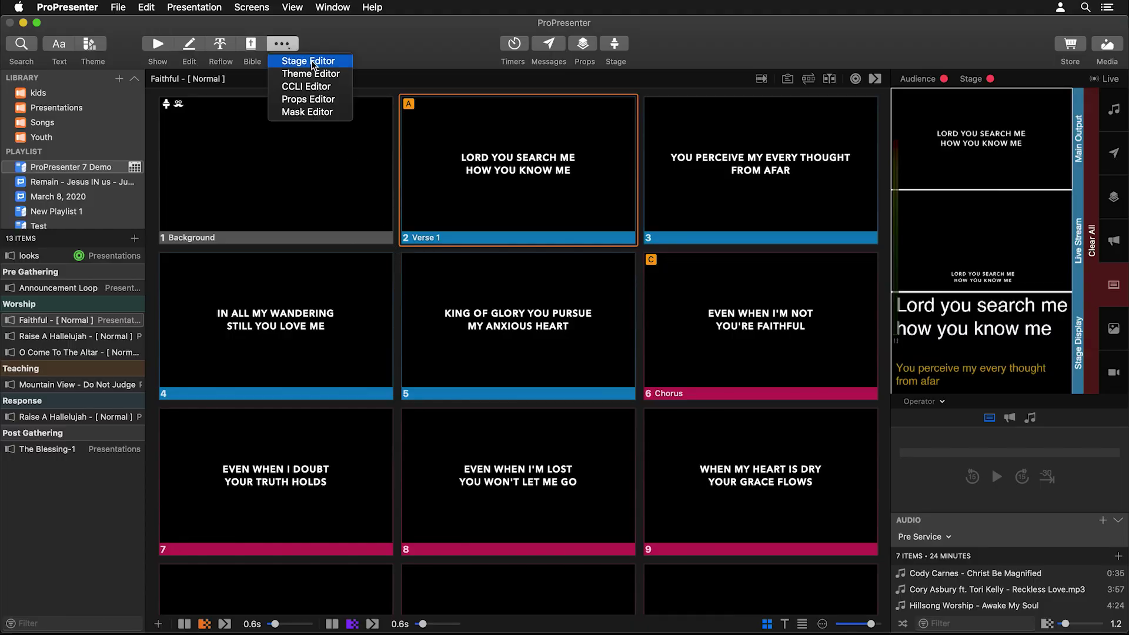
pyautogui.click(312, 62)
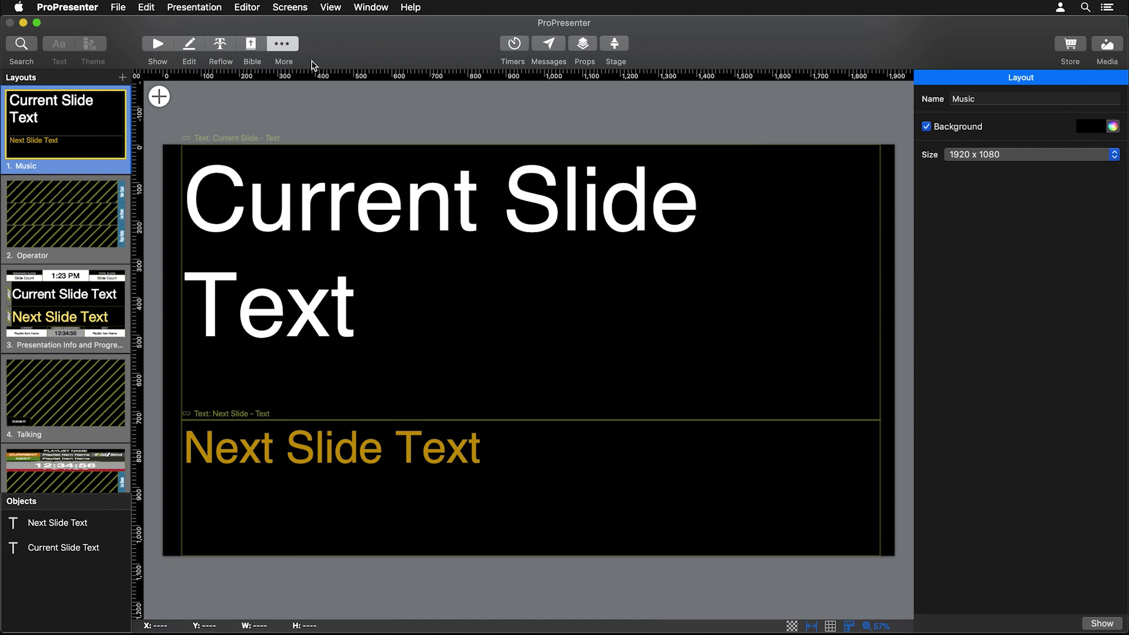
pyautogui.click(122, 77)
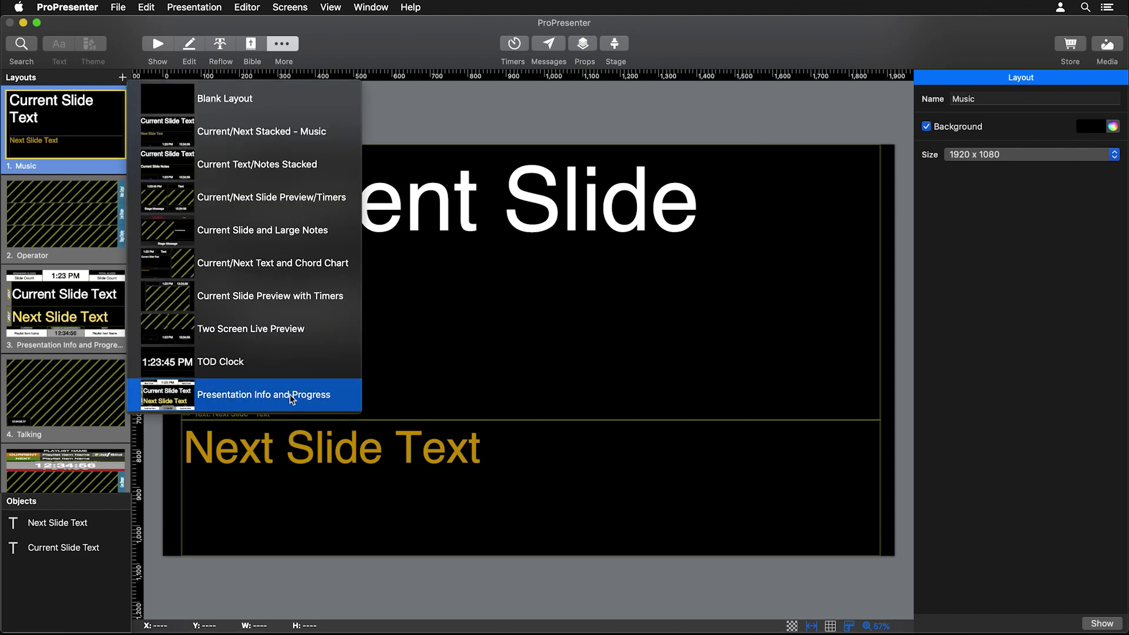
pyautogui.click(111, 323)
# - Select the Presentation Info and Progress layout, then the Operator Extras layout
pyautogui.click(111, 323)
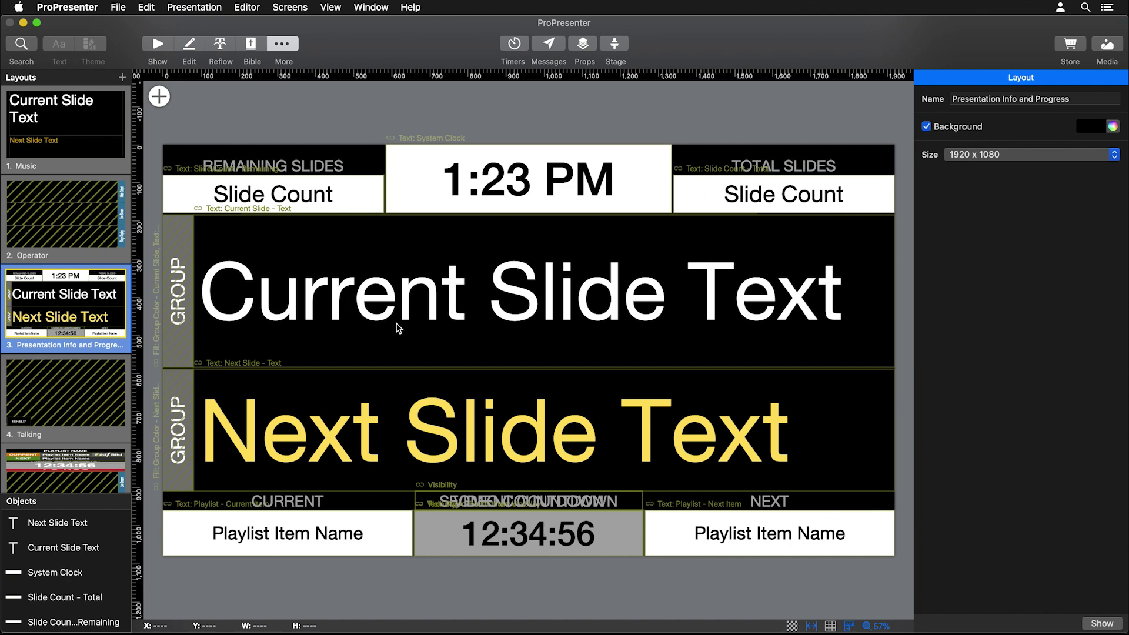
pyautogui.scroll(-4, 64, 322)
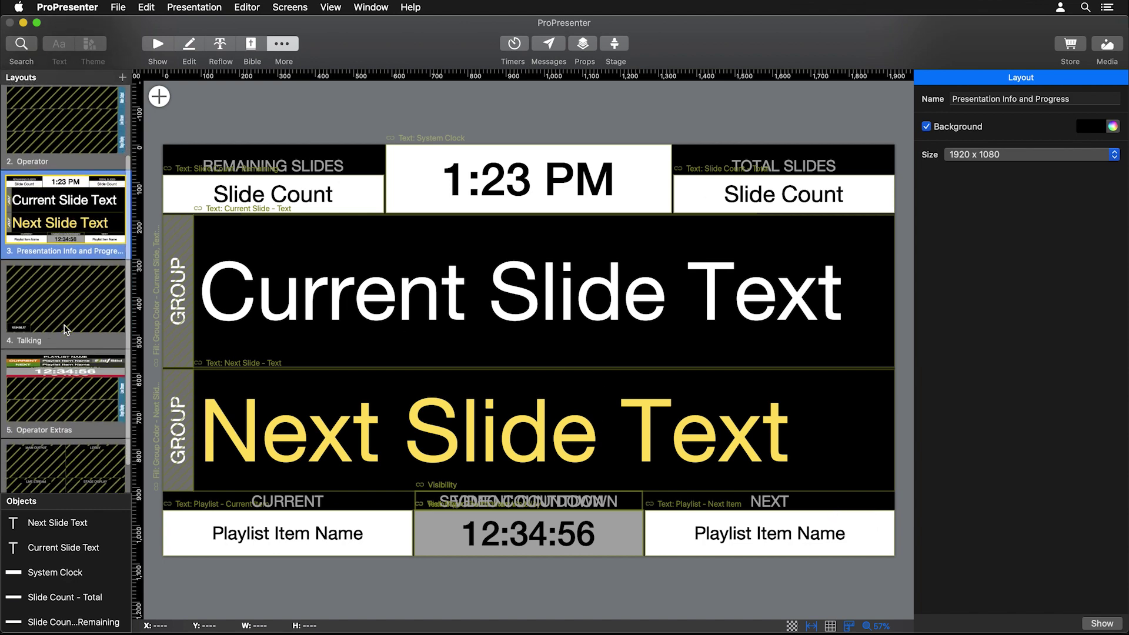
pyautogui.click(89, 390)
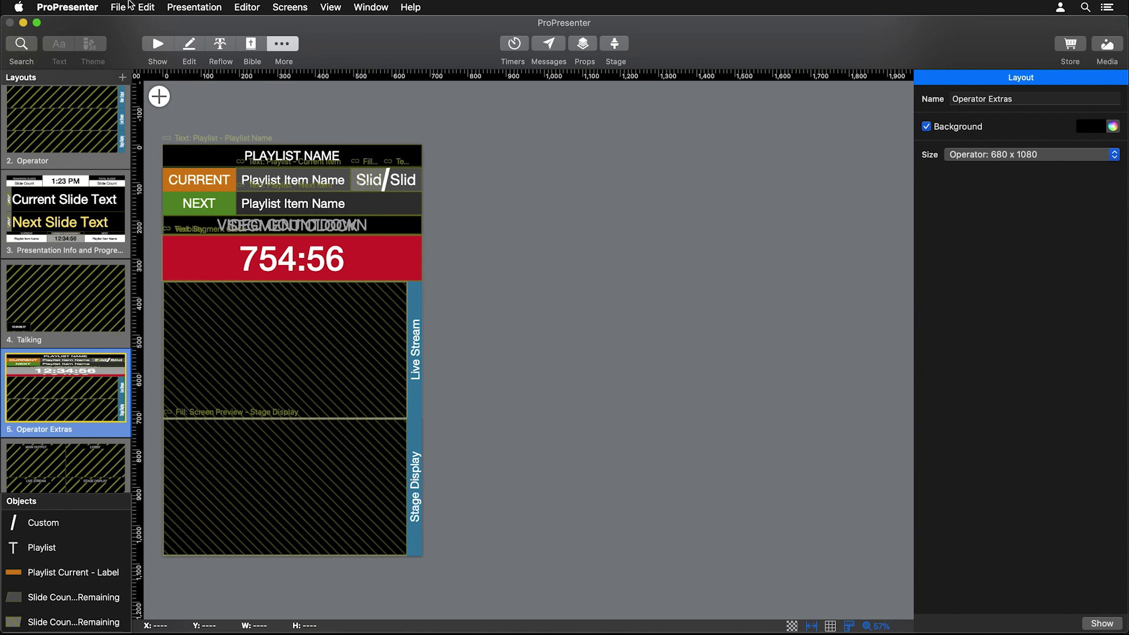
# - Leave the stage editor and go back to Show mode
pyautogui.click(159, 45)
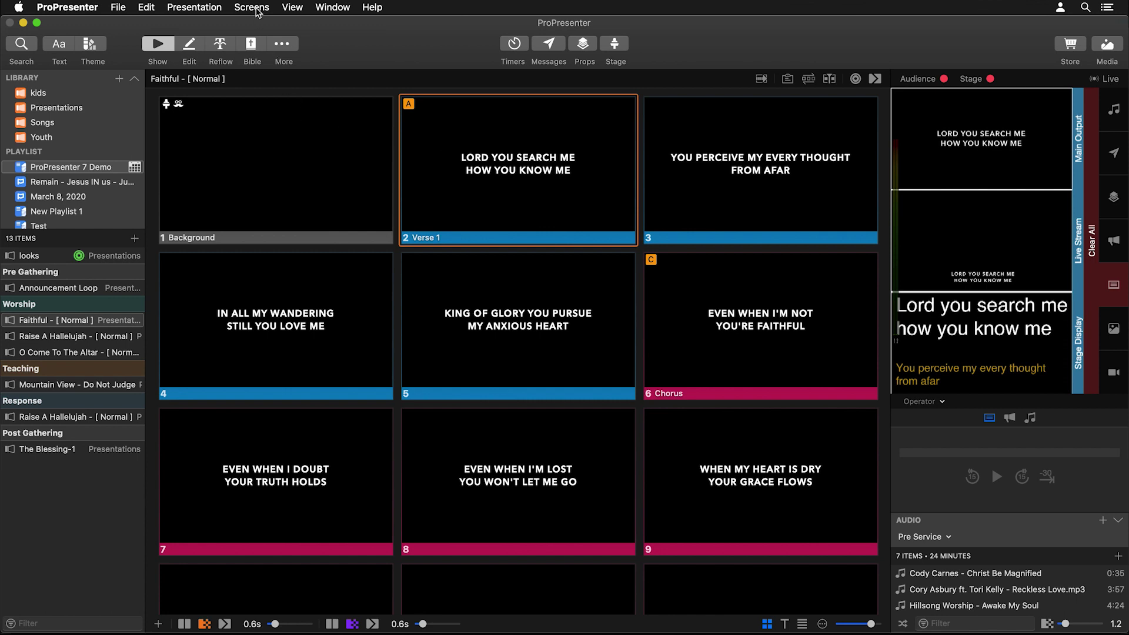
# - Set the Operator screen's stage layout to Operator Extras from the Screens menu
pyautogui.click(252, 7)
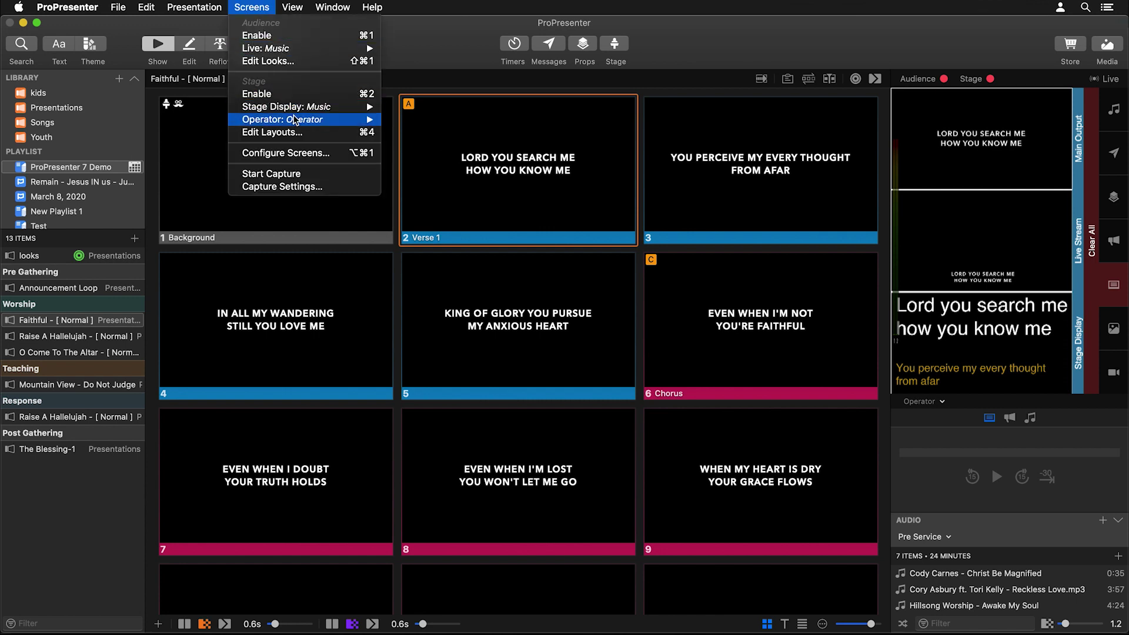
pyautogui.moveTo(297, 121)
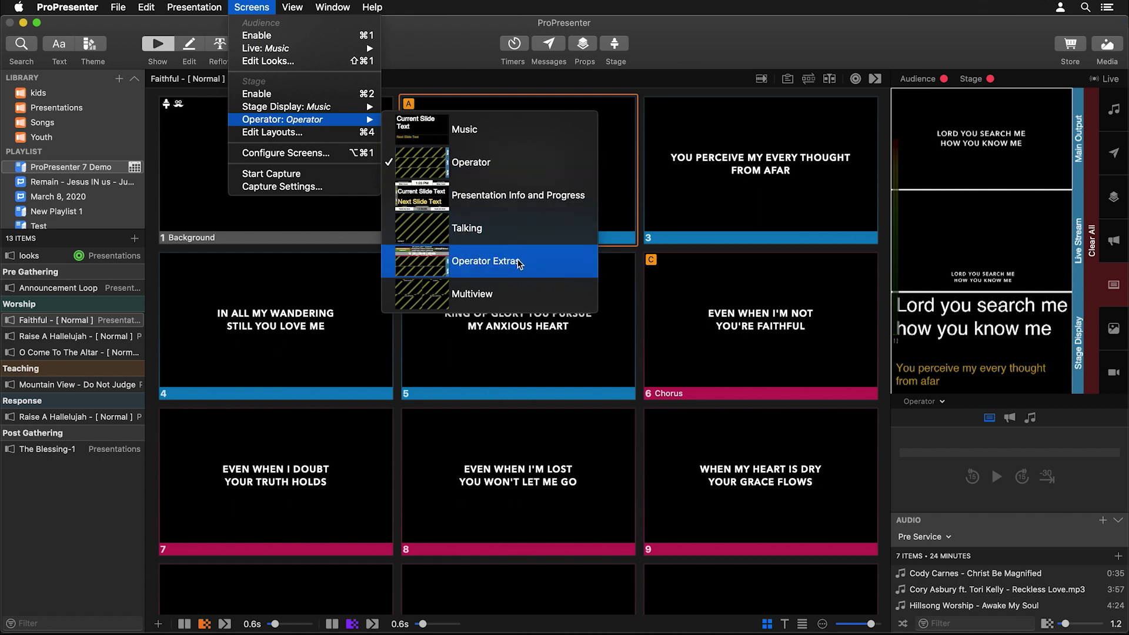
pyautogui.click(519, 262)
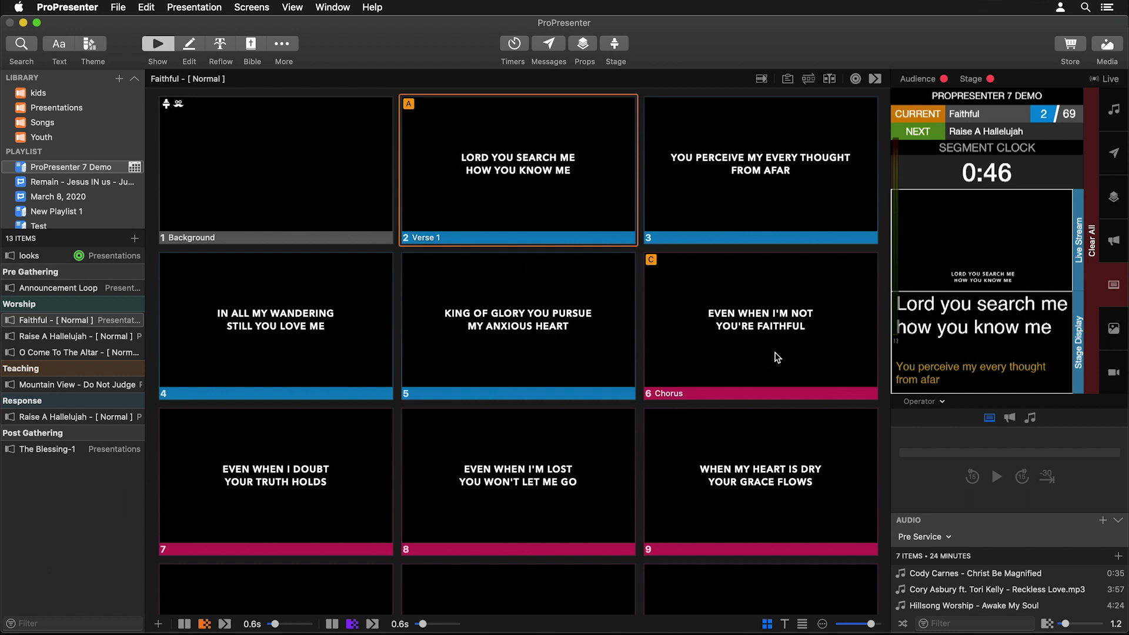
# - Take slides 6 Chorus, 15 Verse 1 and 27 Bridge live in turn
pyautogui.click(711, 353)
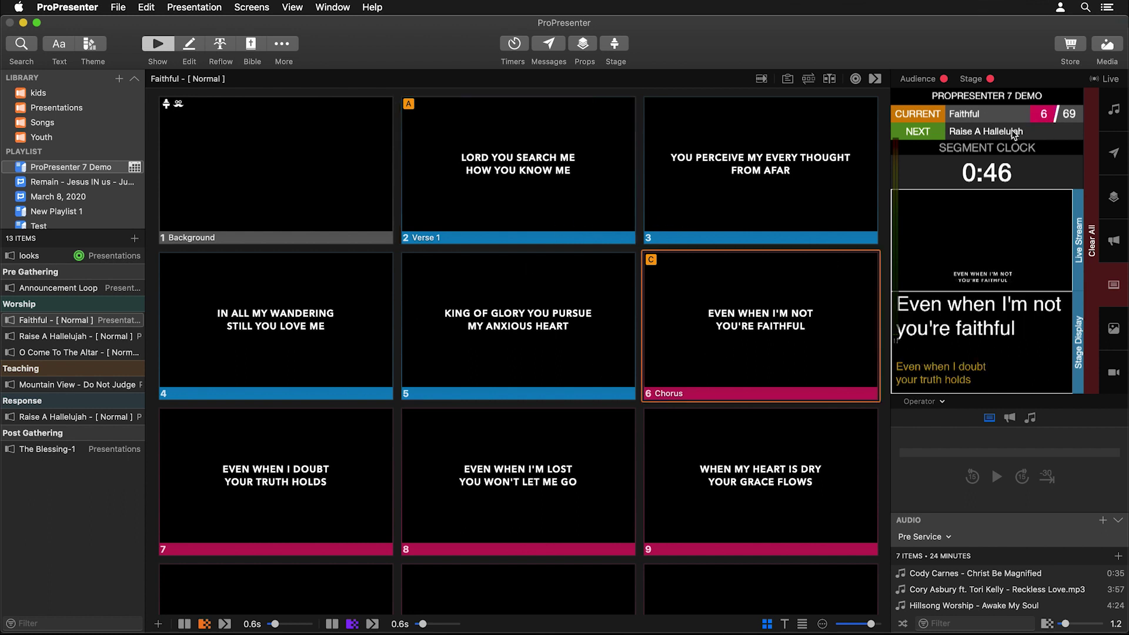
pyautogui.scroll(-5, 725, 369)
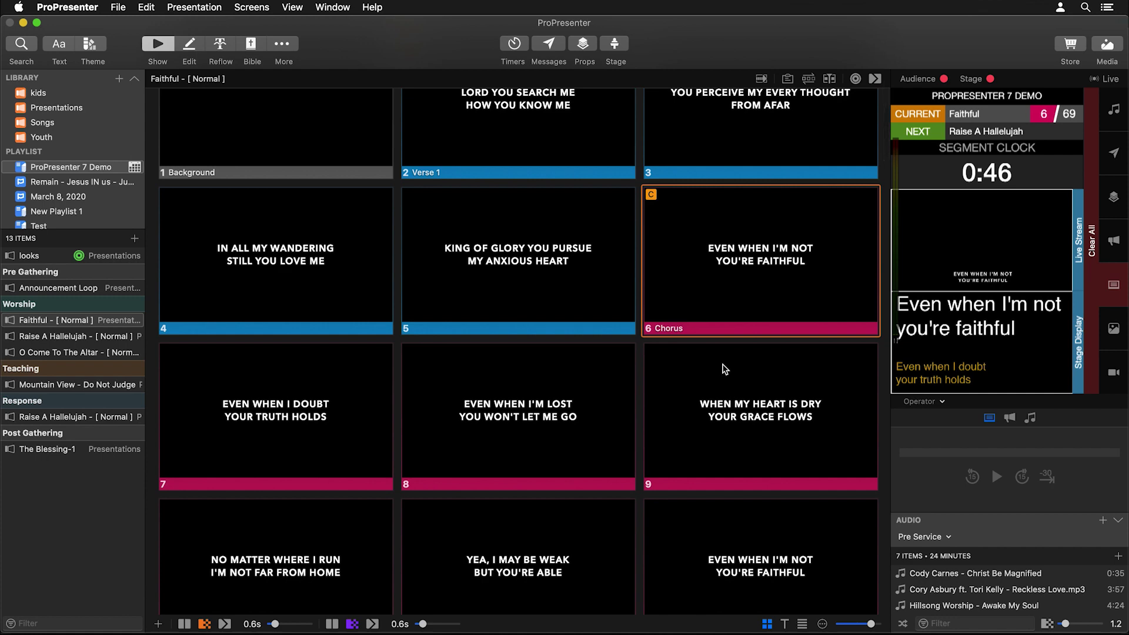
pyautogui.scroll(-10, 726, 369)
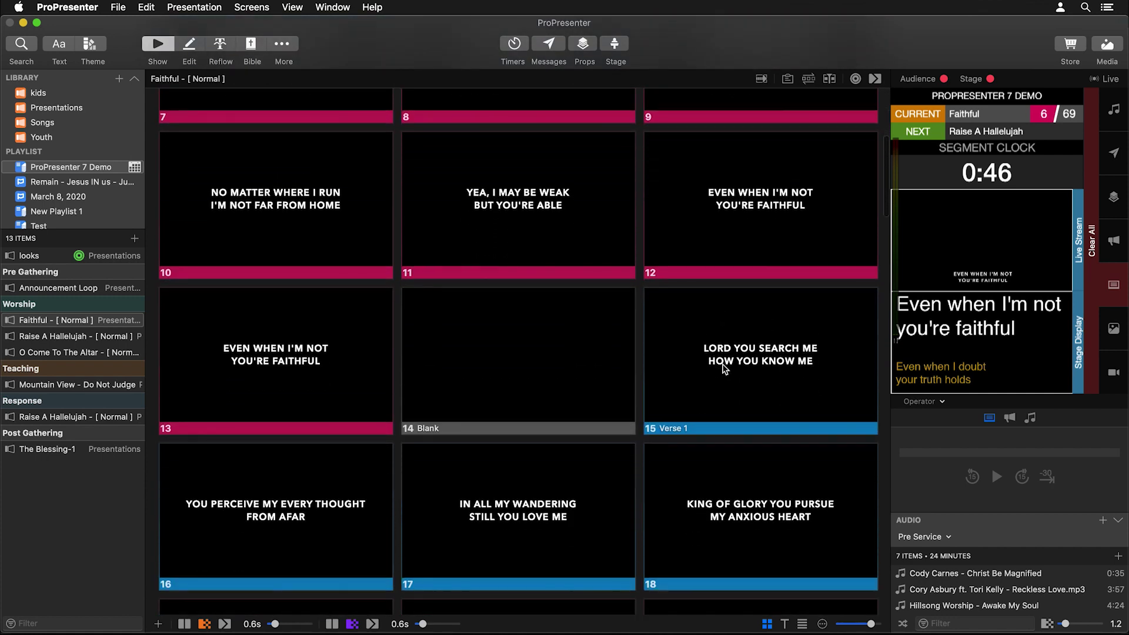
pyautogui.click(725, 369)
pyautogui.scroll(-20, 725, 369)
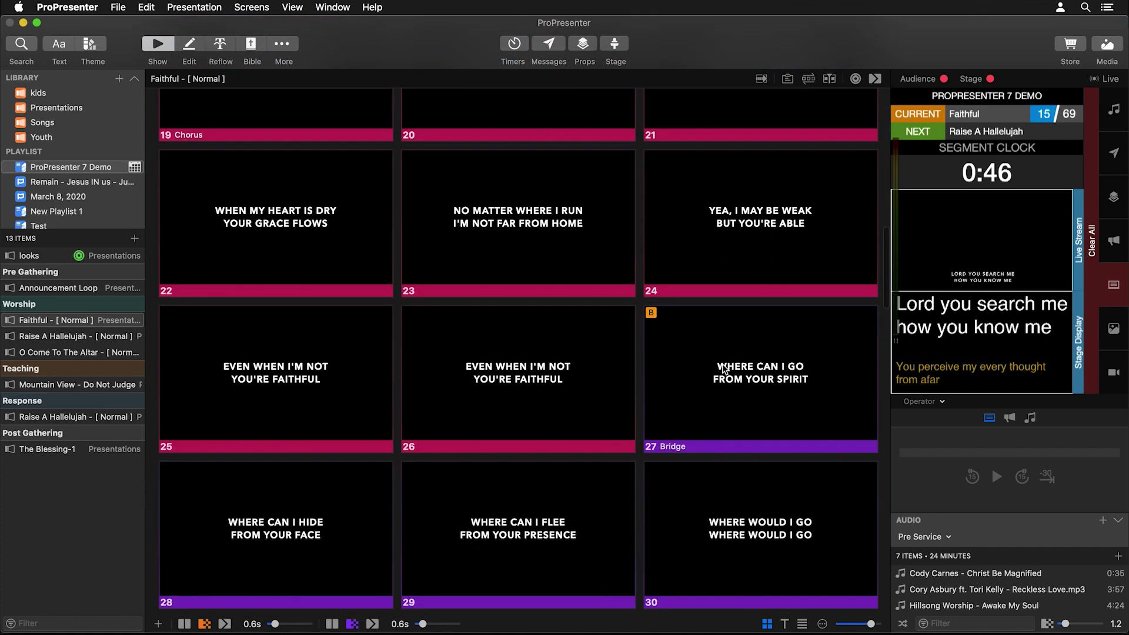
pyautogui.click(725, 370)
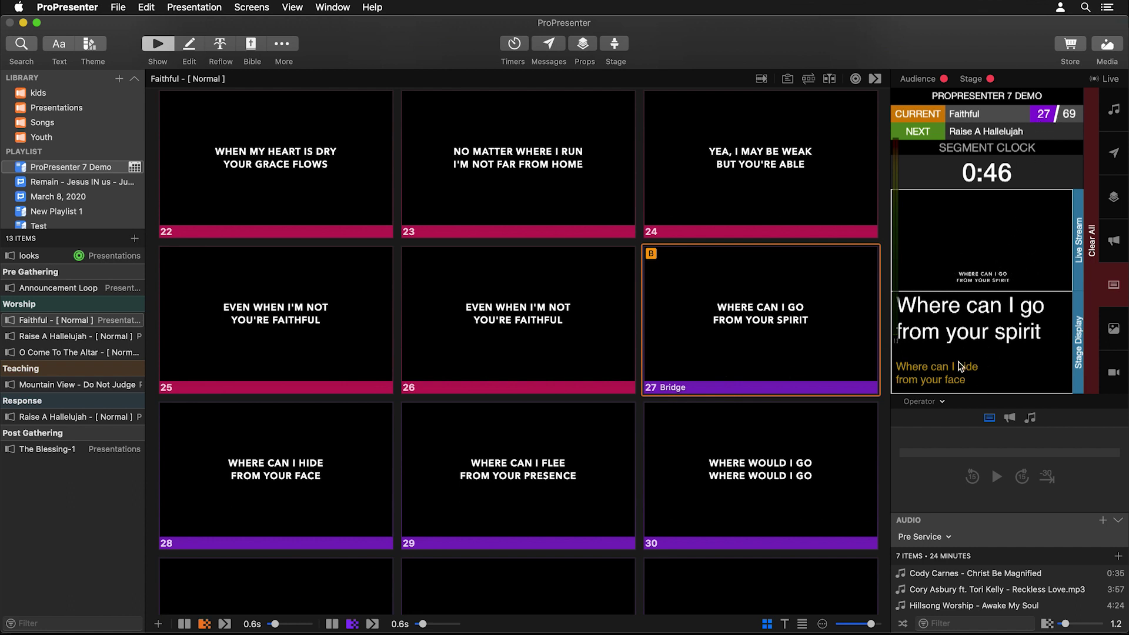
# - Start the Segment Clock timer, then close the Timers window
pyautogui.click(507, 47)
pyautogui.click(760, 156)
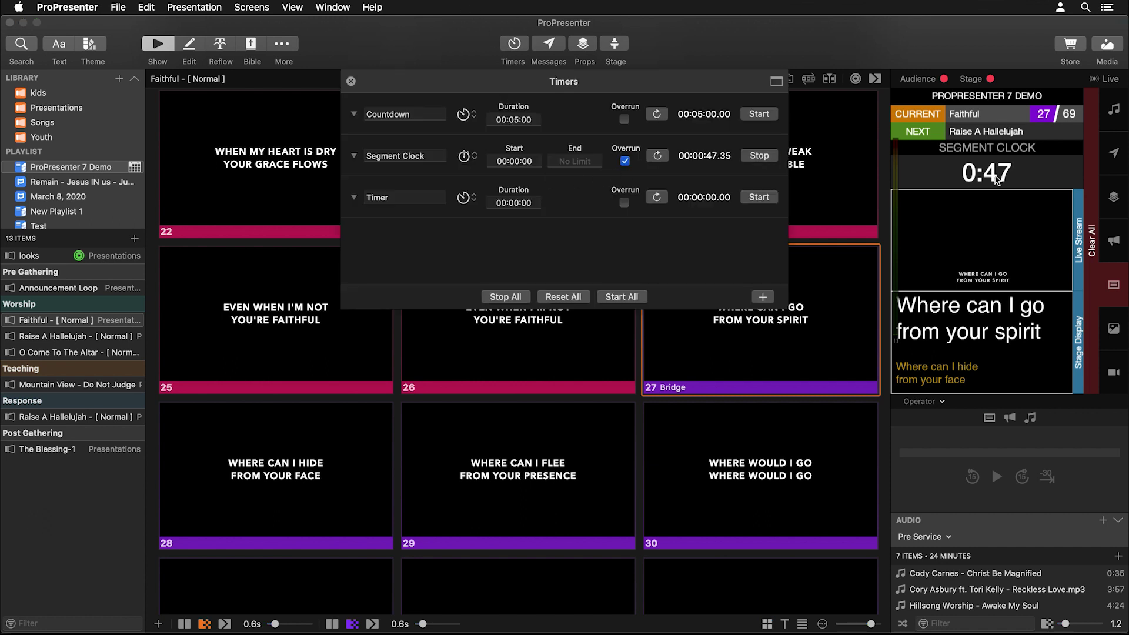
pyautogui.click(809, 35)
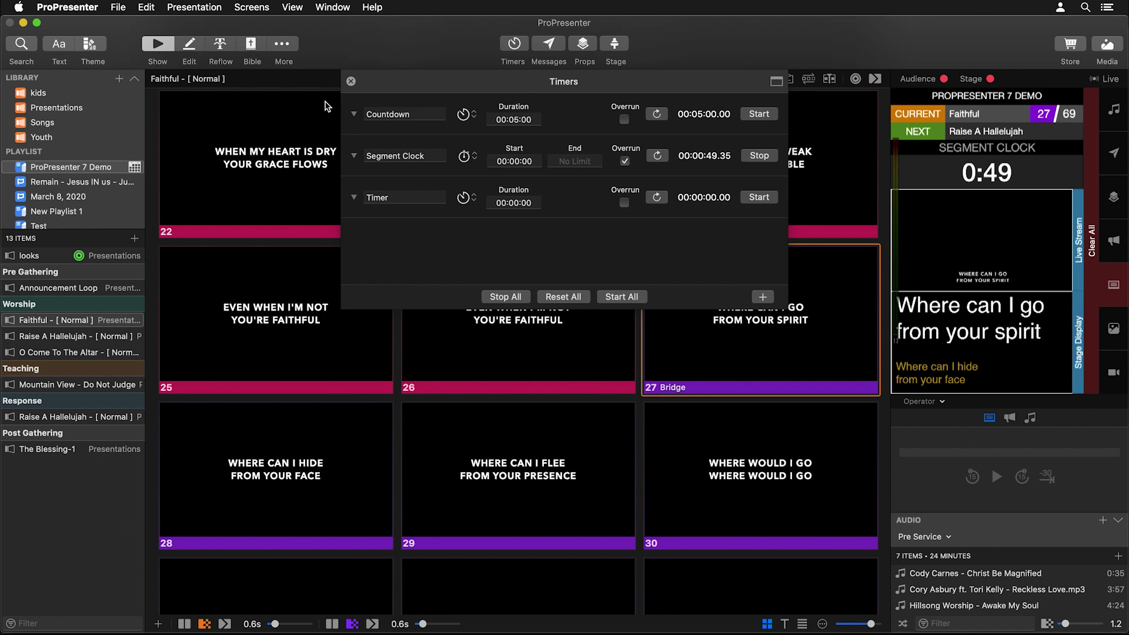
pyautogui.click(351, 81)
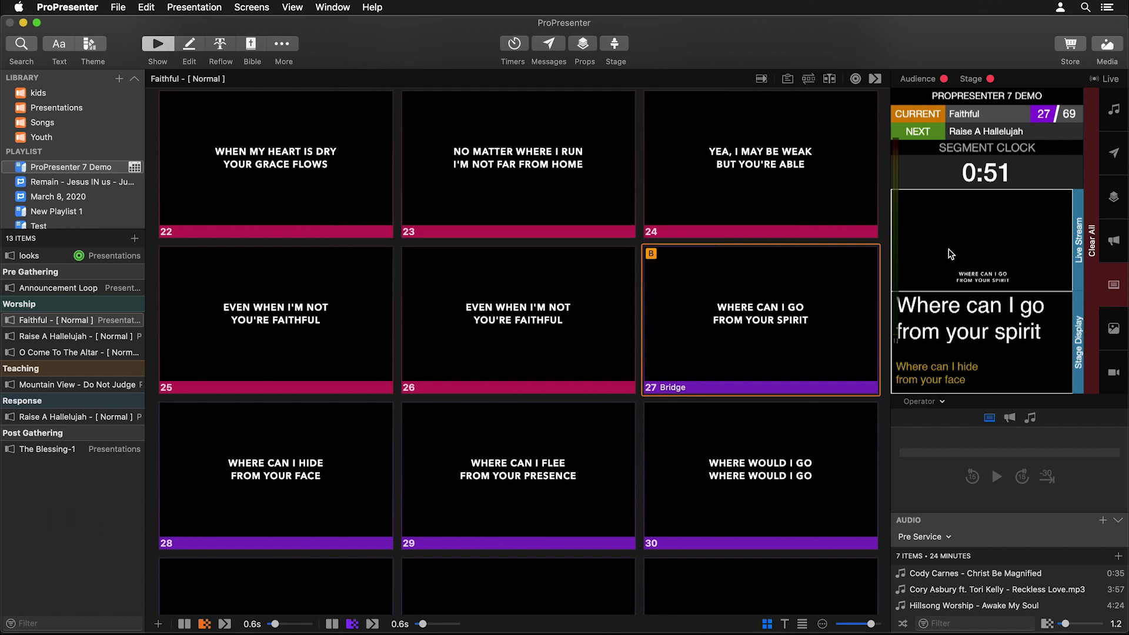